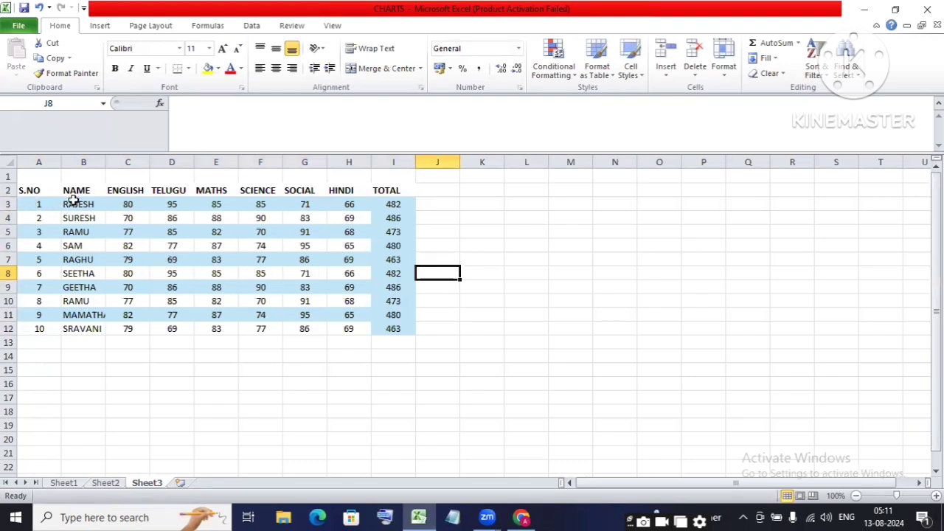
Step: Select the first student's name cell B3 and show the Review tools
left_click_drag(74, 194, 64, 316)
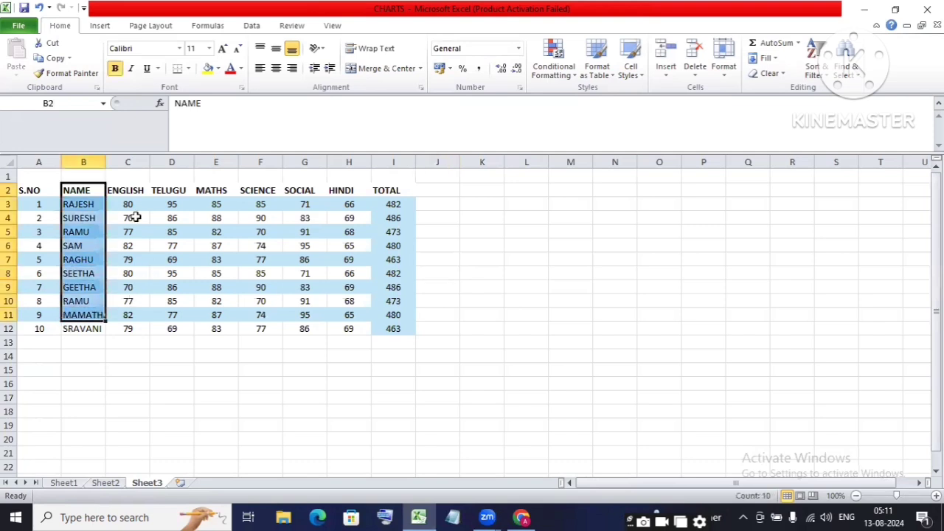
left_click(91, 273)
left_click(96, 205)
left_click_drag(85, 207, 71, 326)
left_click(74, 244)
left_click(103, 205)
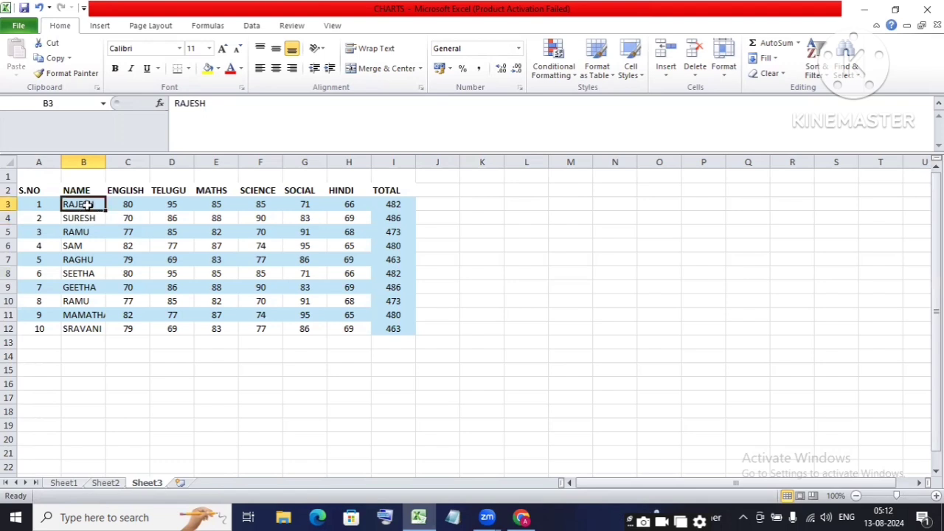
left_click(288, 26)
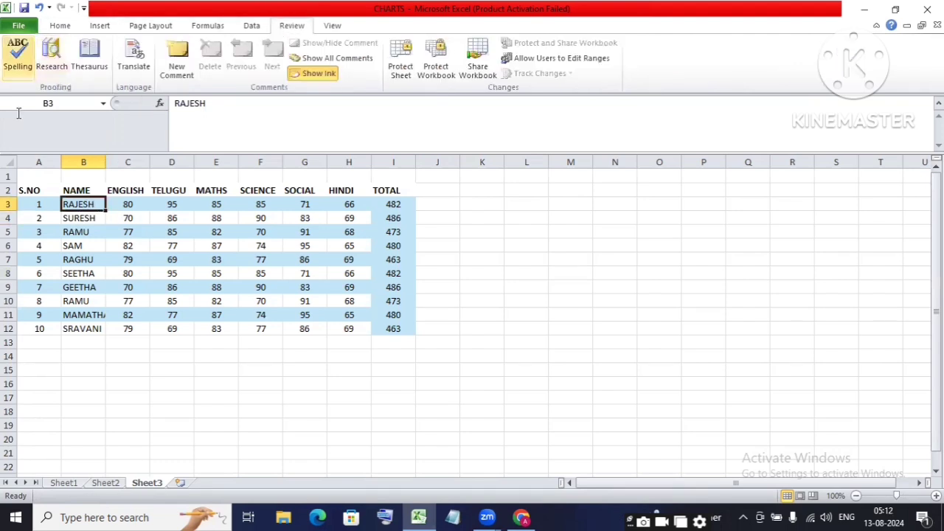
Step: Add a new comment on B3 with the student's father's name and roll number
left_click(181, 69)
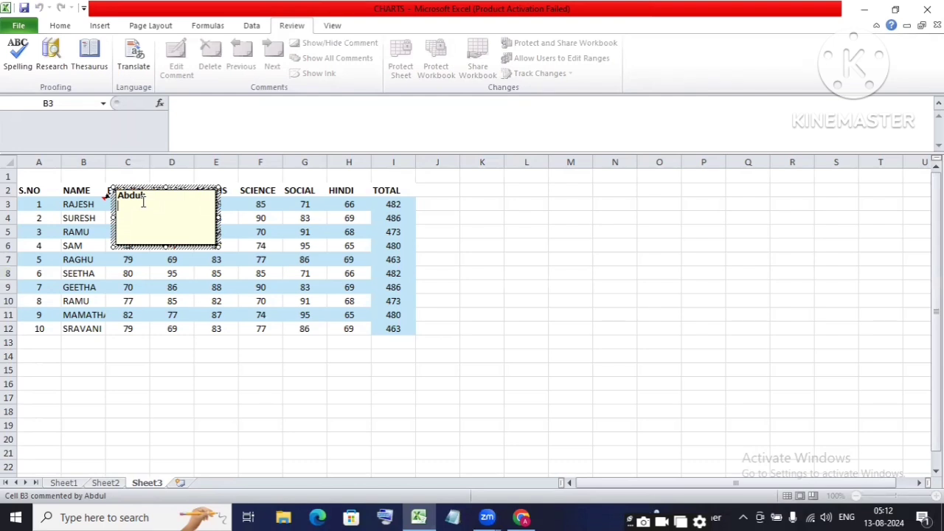
type("Father Name: Ramesh ")
type("Roll No: ")
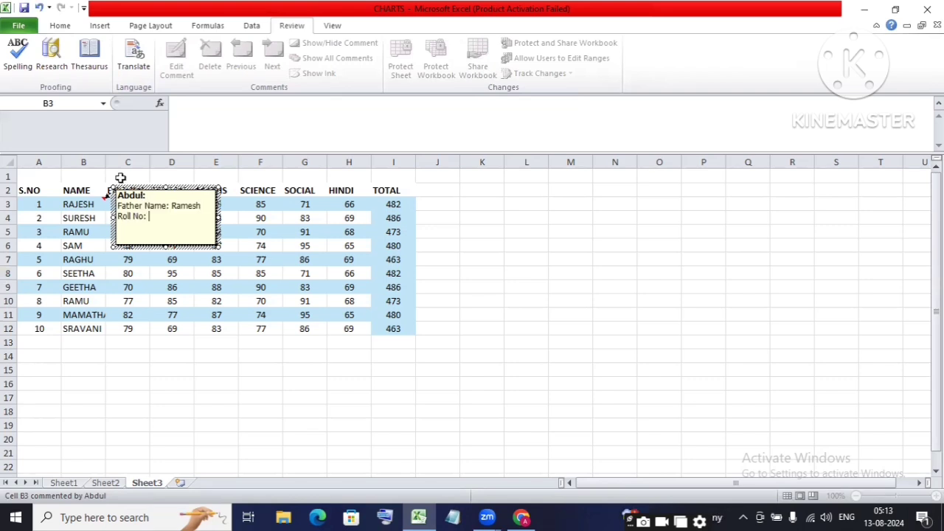
type("1001")
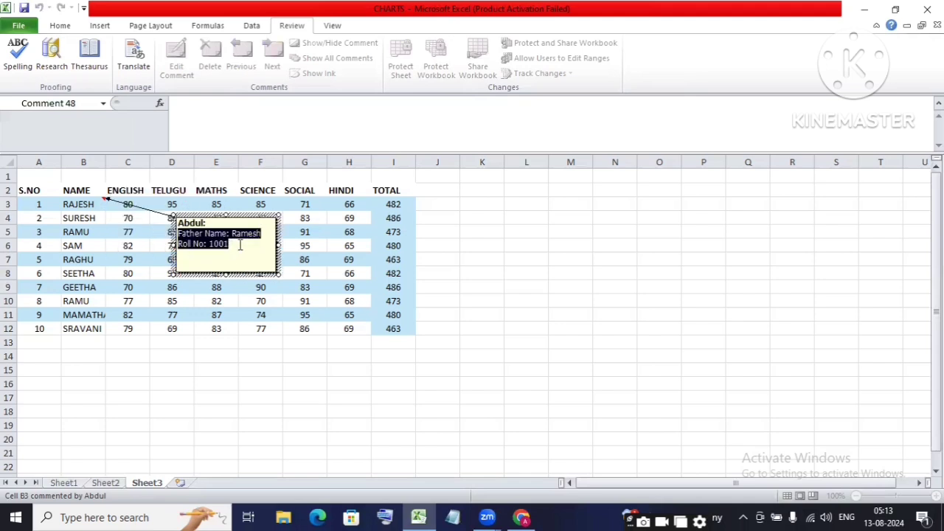
left_click(240, 245)
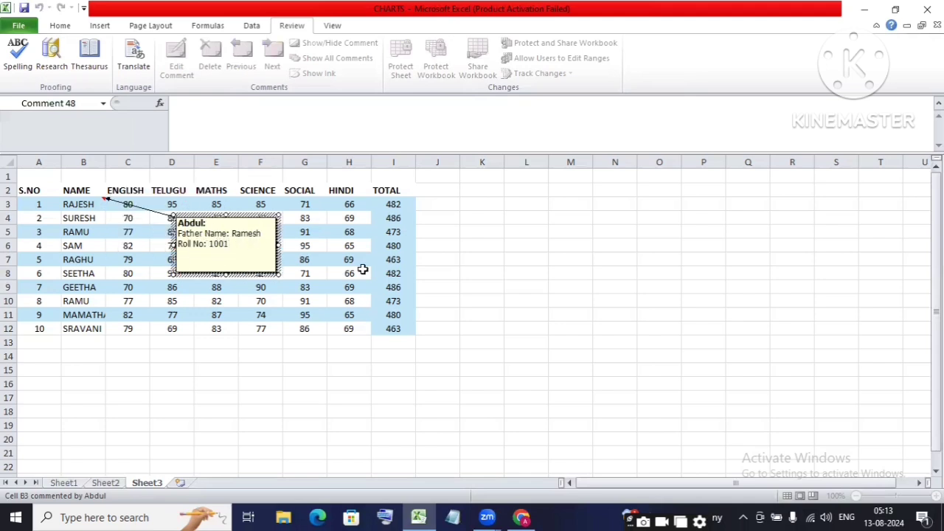
left_click(481, 258)
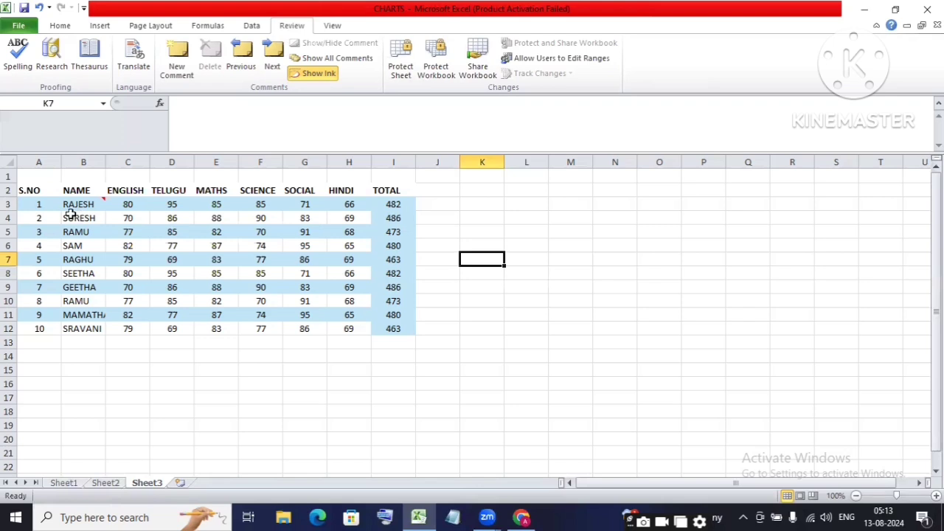
mouse_move(66, 209)
left_click_drag(79, 219, 82, 330)
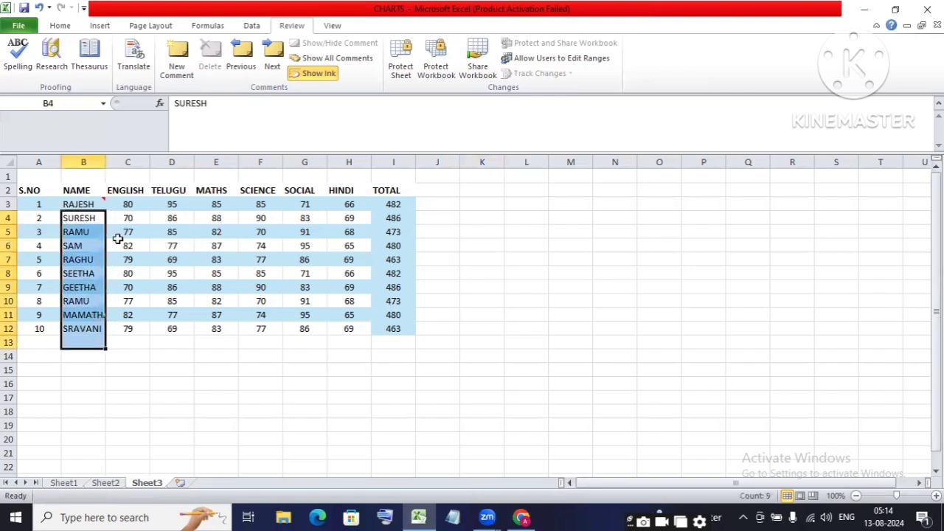
left_click(83, 258)
left_click(82, 217)
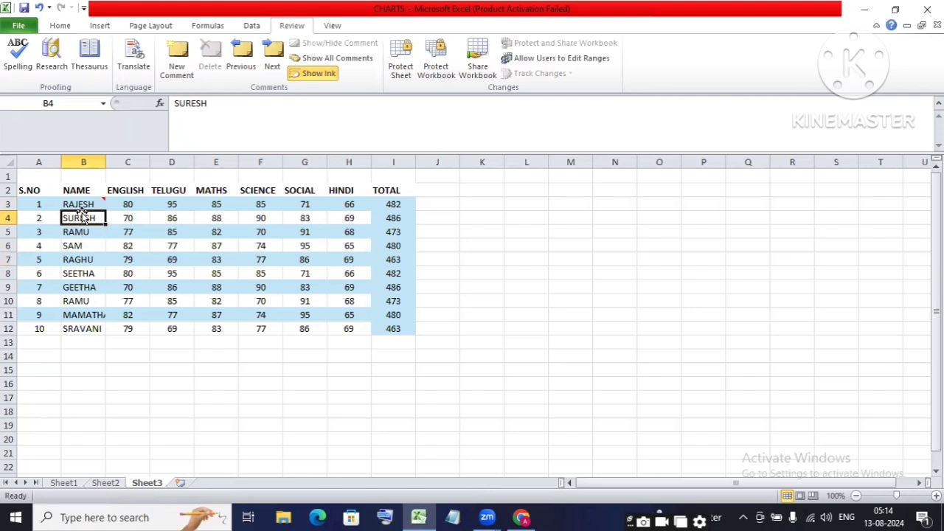
left_click(83, 206)
left_click(72, 220)
mouse_move(102, 207)
left_click(80, 204)
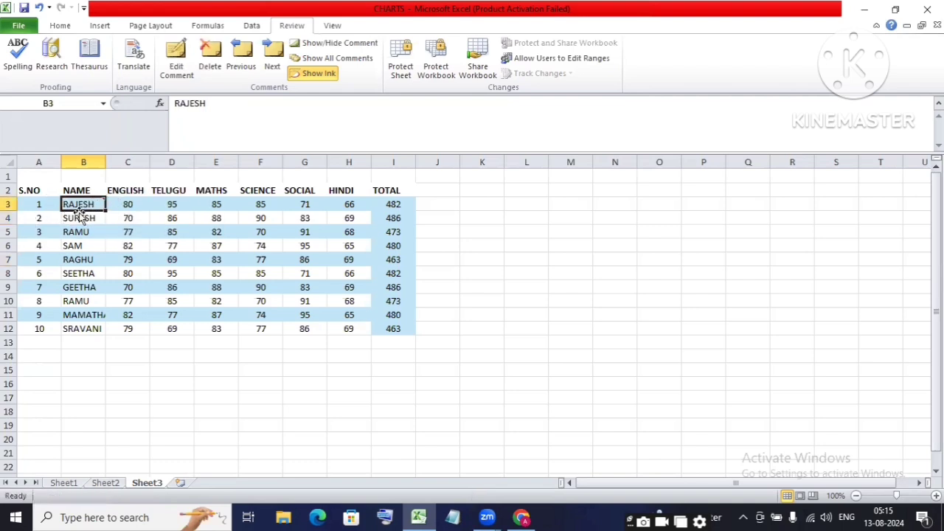
Step: Edit B3's comment to add a new 'Mother :' line, then select cell B4
mouse_move(88, 206)
left_click(177, 68)
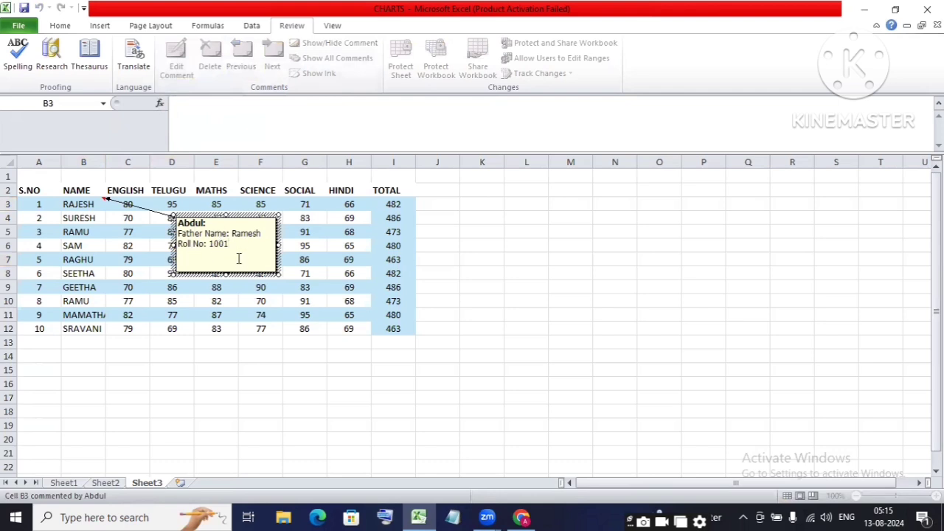
key("Return")
type("Mother :")
key("Escape")
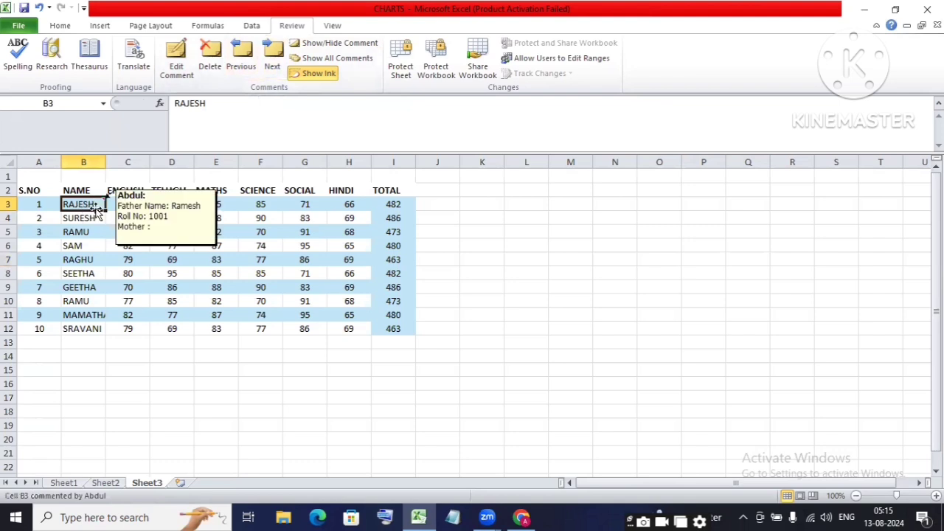
left_click(243, 55)
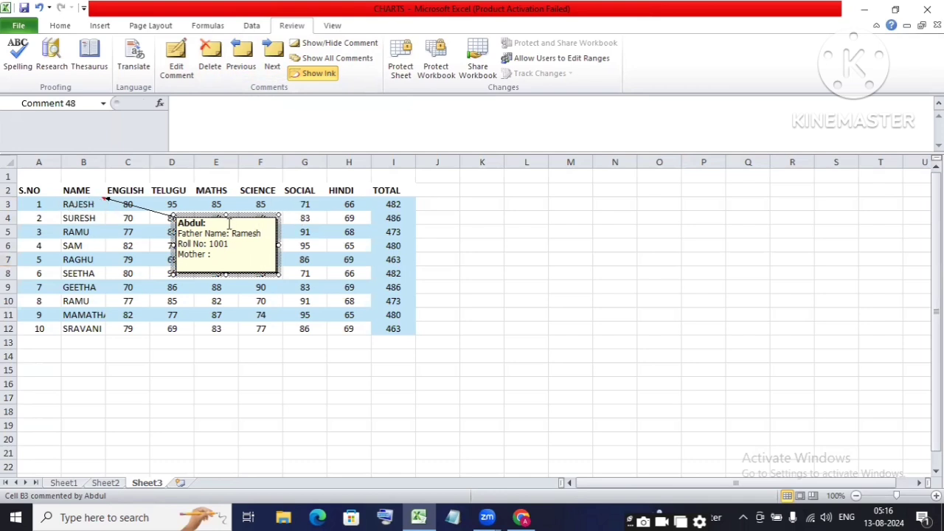
left_click(79, 216)
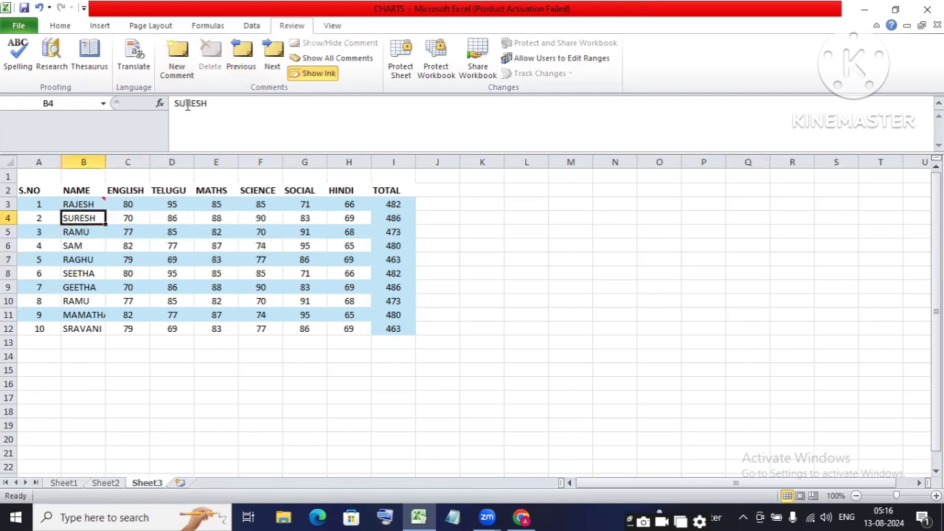
Step: Add a new comment on B4 with the student's roll number
left_click(180, 59)
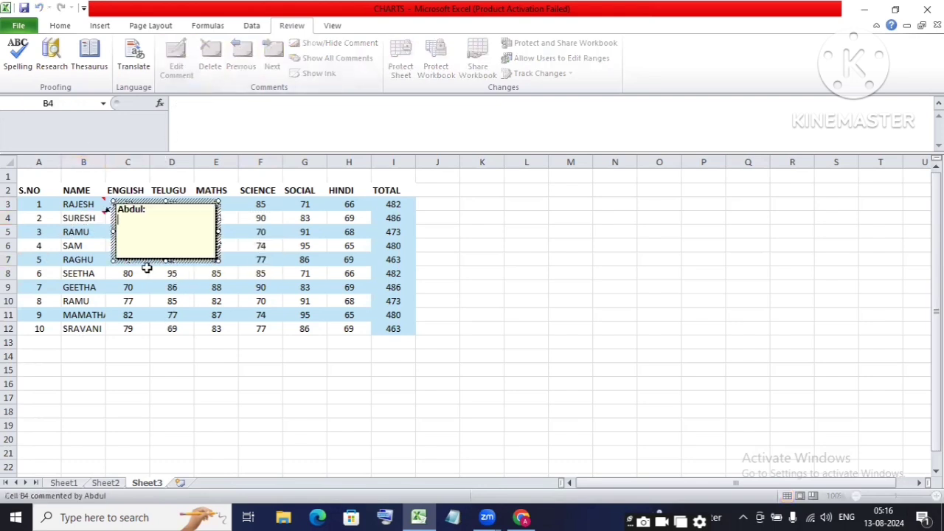
type("Roll No: 1002")
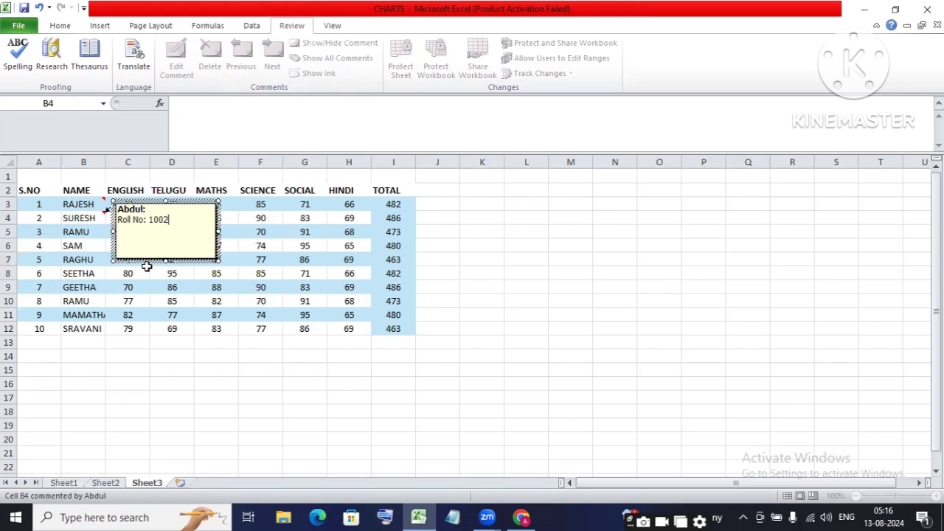
left_click(690, 308)
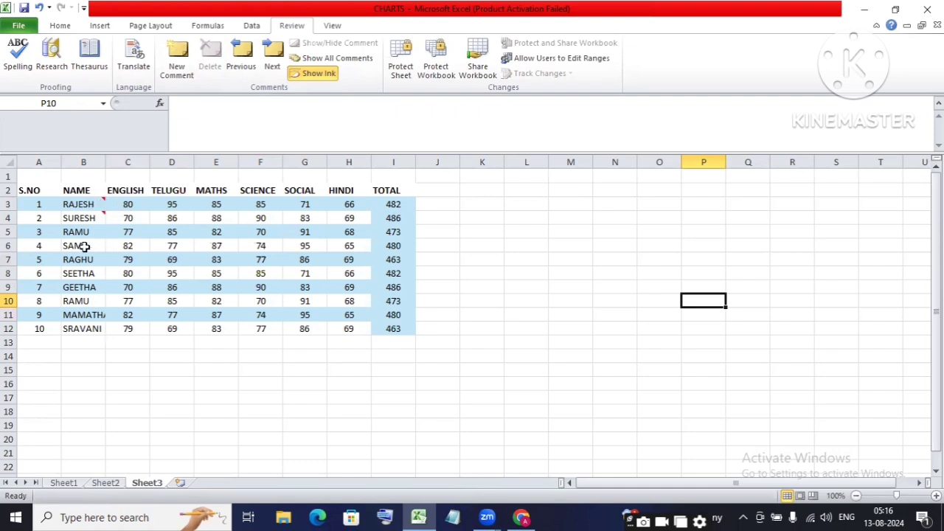
mouse_move(81, 216)
left_click(87, 205)
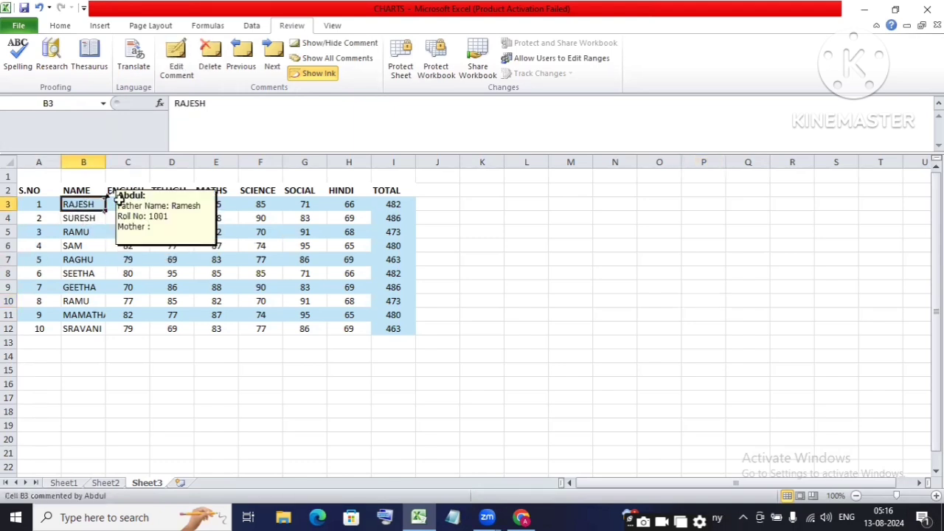
left_click(273, 52)
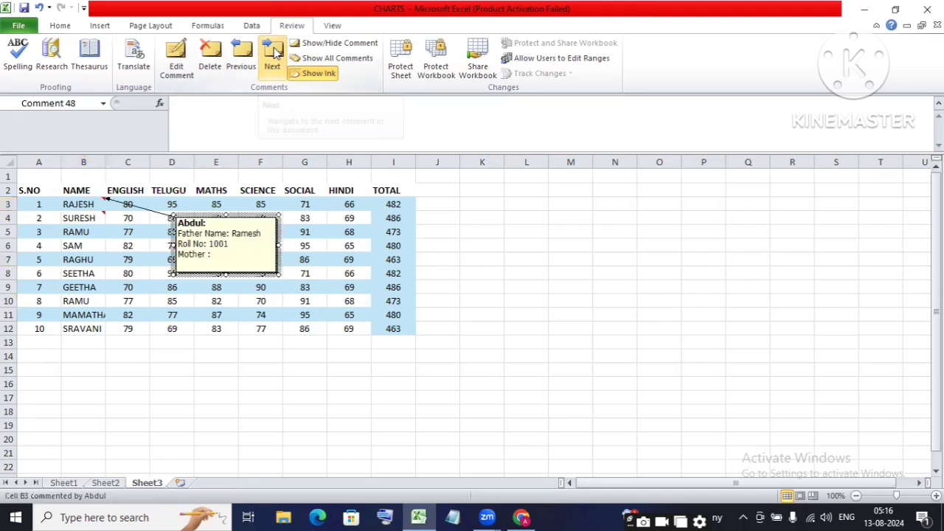
left_click(273, 52)
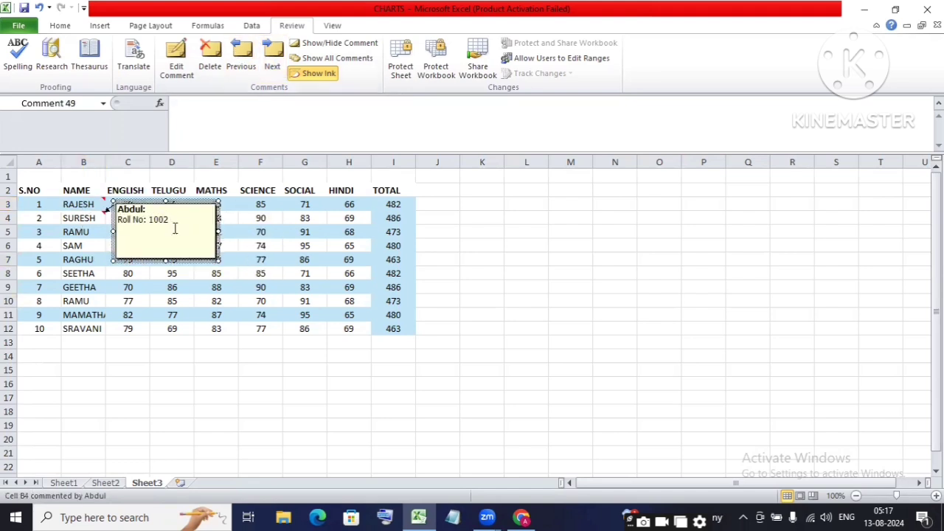
left_click(242, 55)
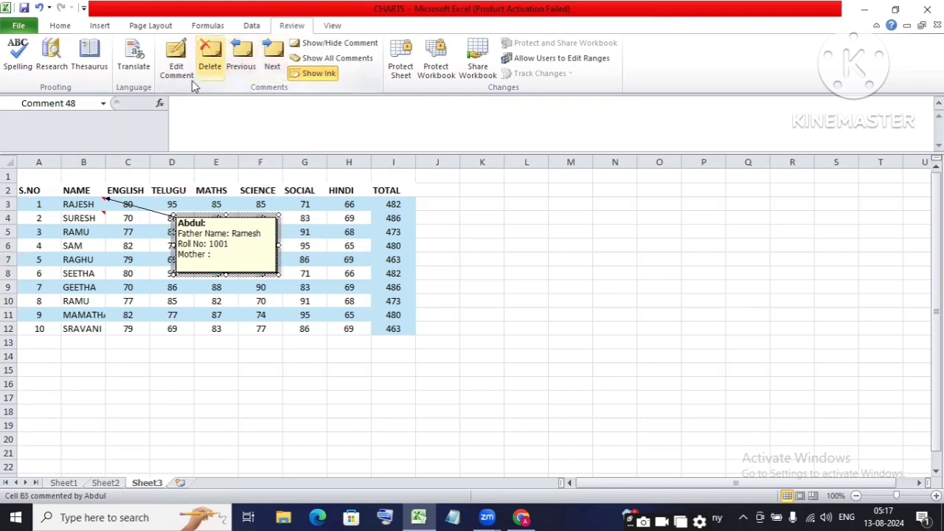
left_click(81, 218)
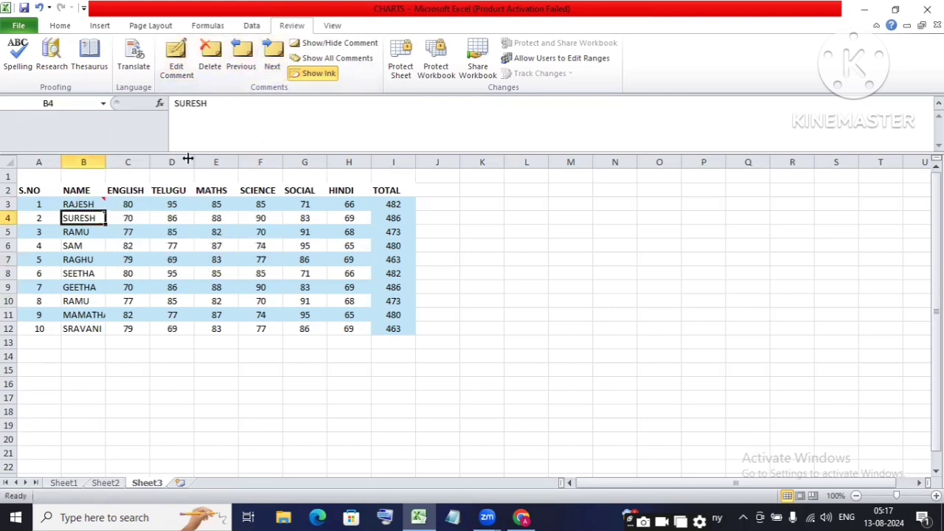
mouse_move(87, 219)
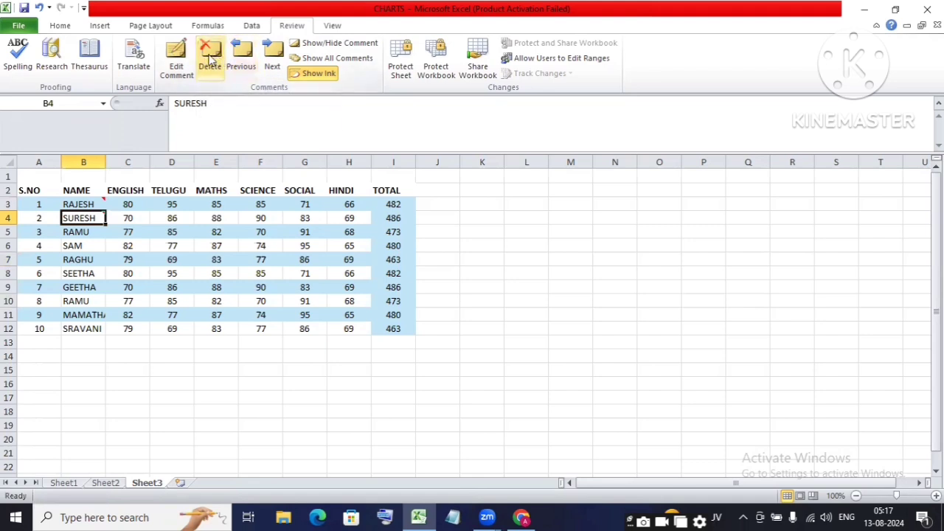
left_click(210, 58)
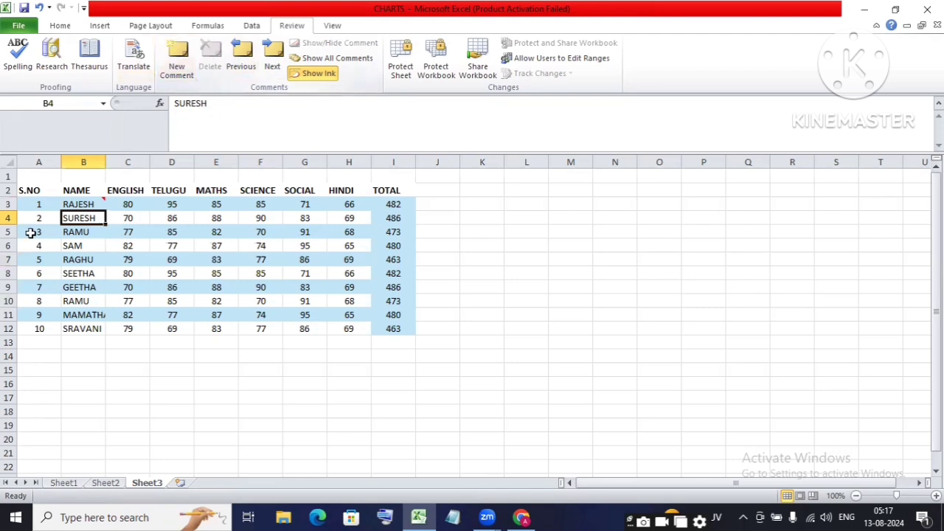
left_click(76, 245)
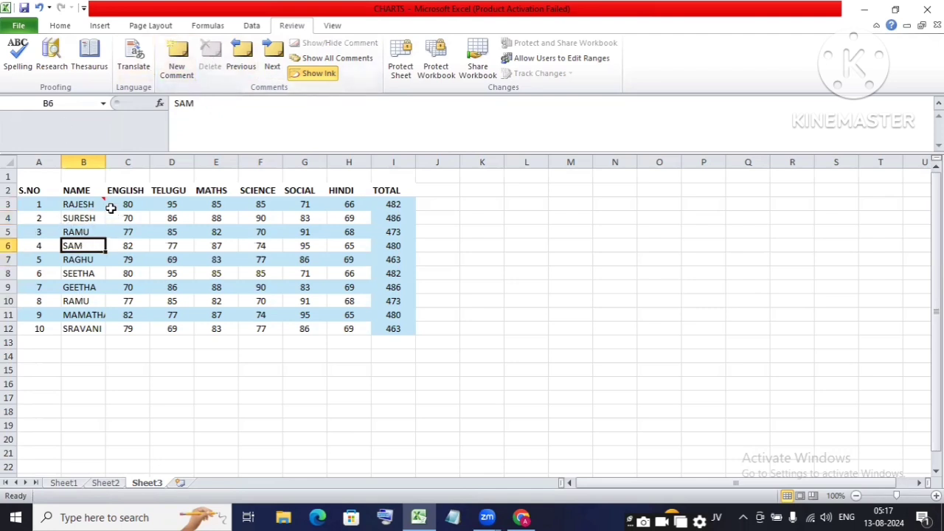
left_click(87, 218)
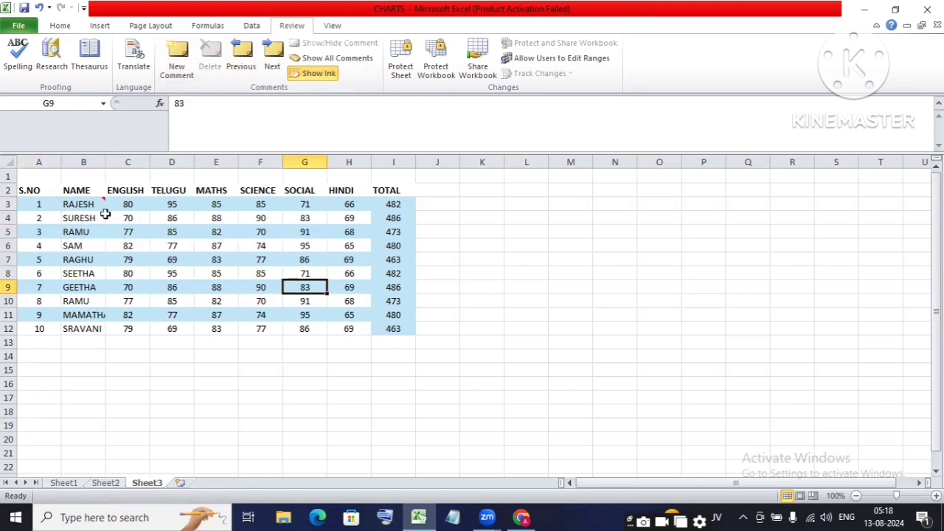
left_click(279, 271)
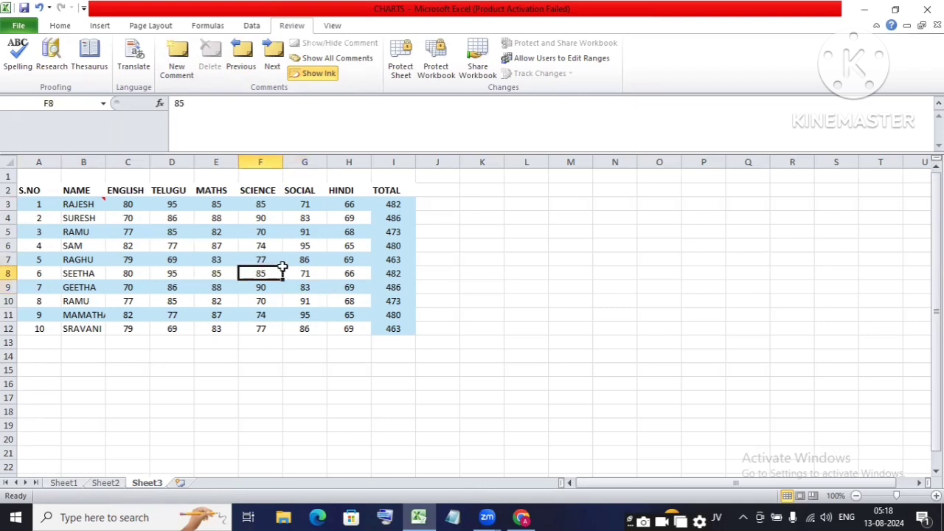
left_click(389, 201)
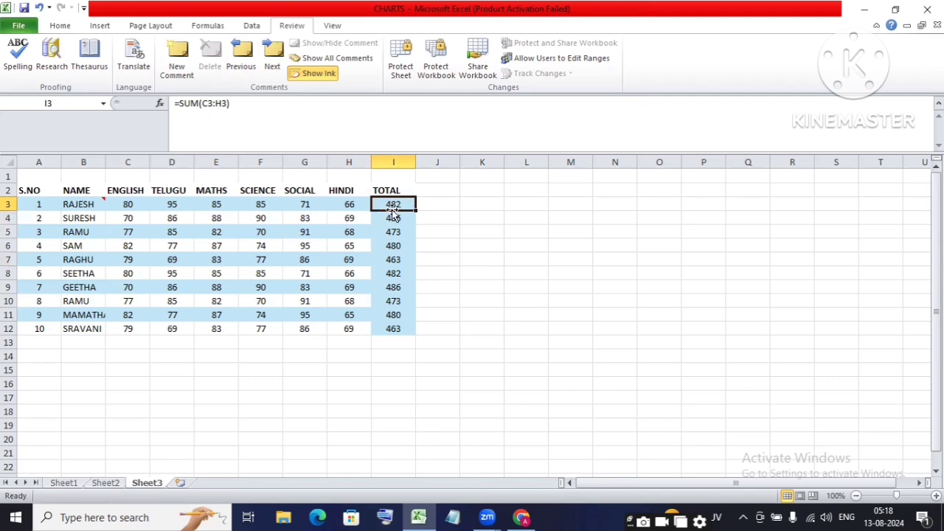
Step: Add a two-line comment to I3 reading 'Total wise pass' / 'pass Marks 180'
left_click(176, 59)
type("Total wise pass")
key("Return")
type("pass Marks 180")
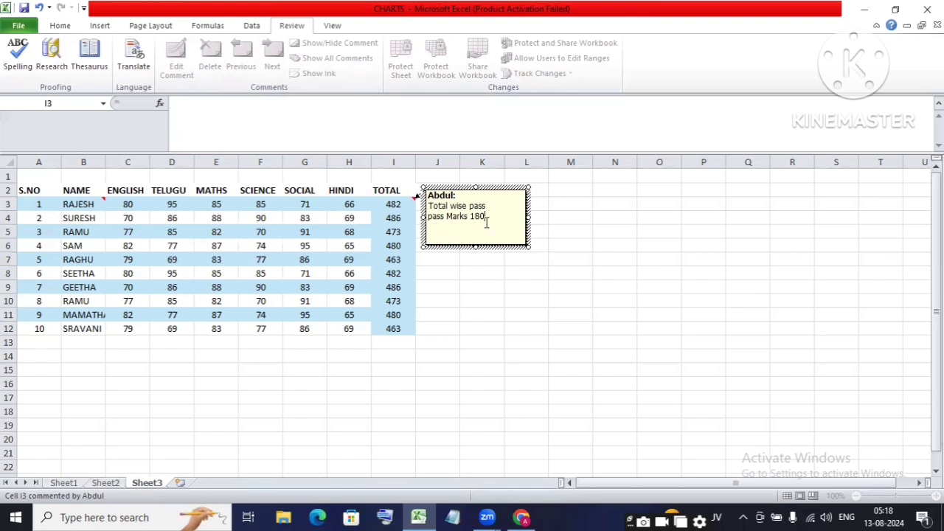
key("Escape")
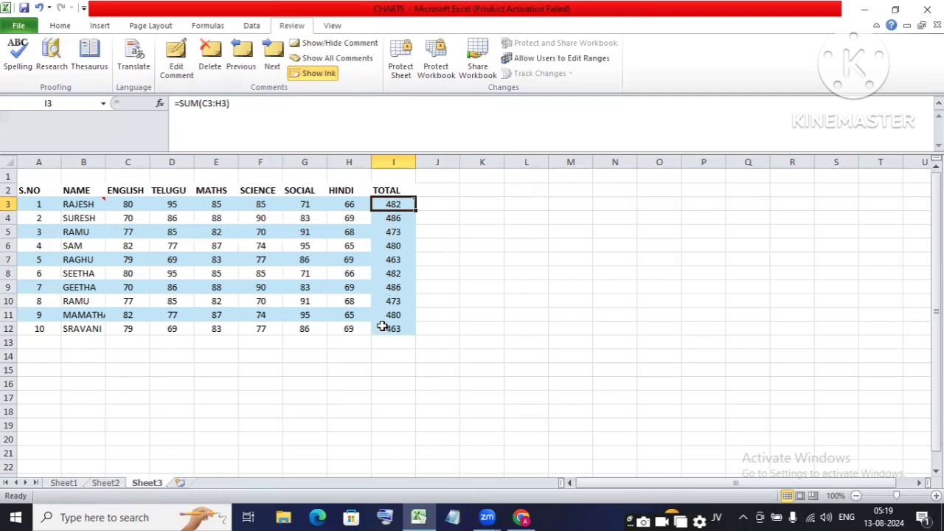
Step: Copy the commented cell I3 and open the Paste options for the range I4:I12
left_click_drag(391, 216, 379, 327)
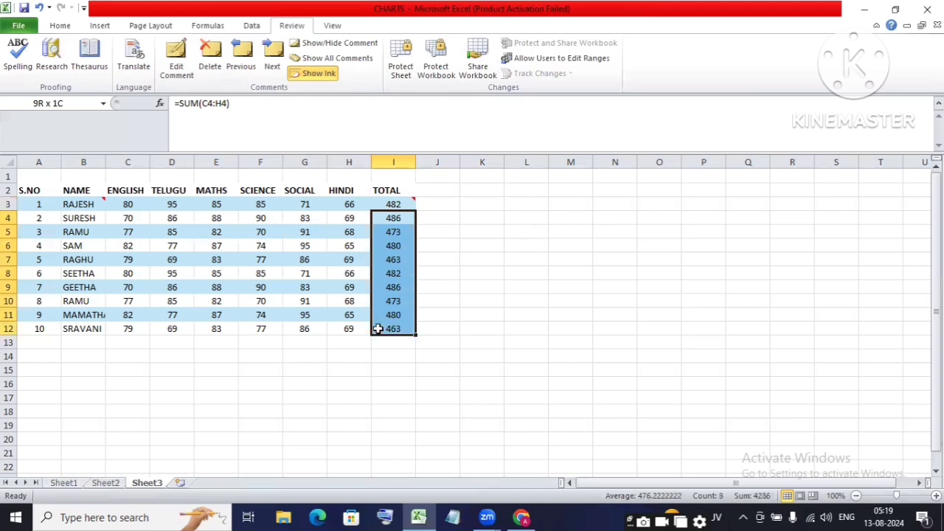
left_click(403, 204)
left_click_drag(395, 219, 396, 344)
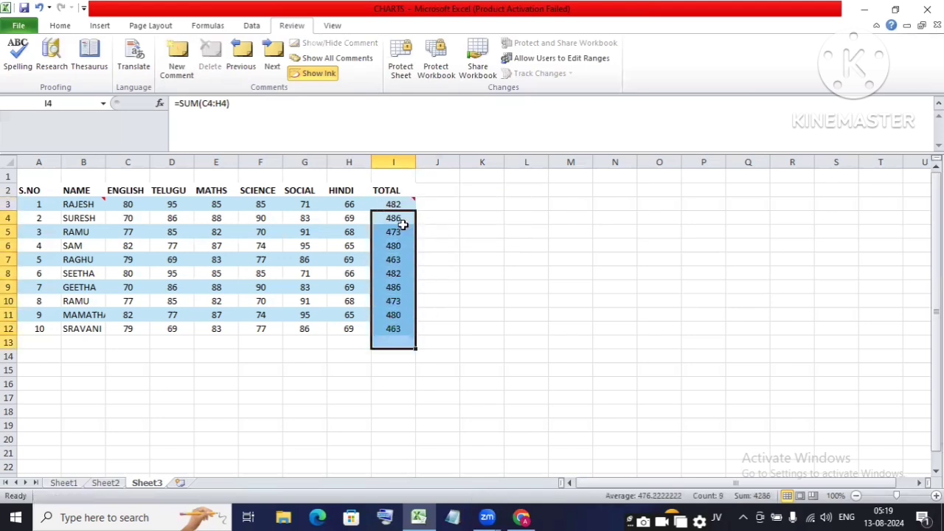
left_click(405, 203)
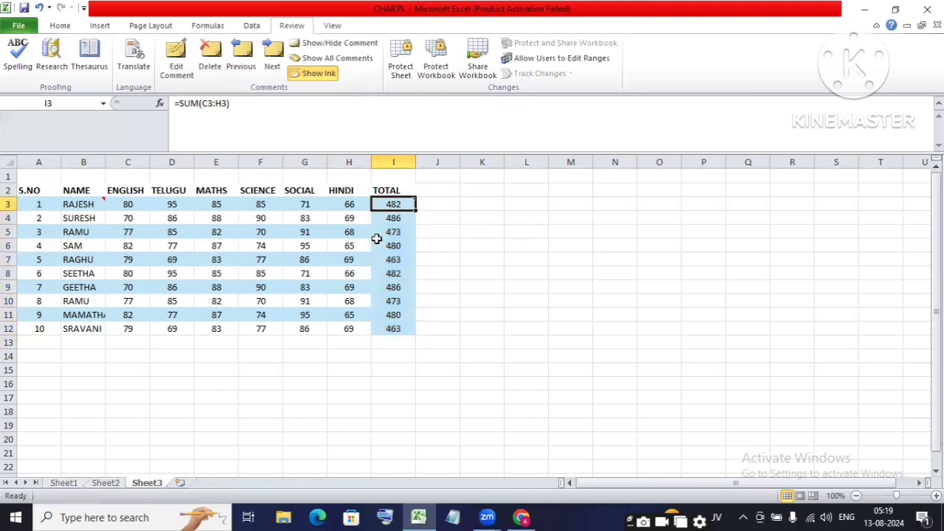
key("ctrl+c")
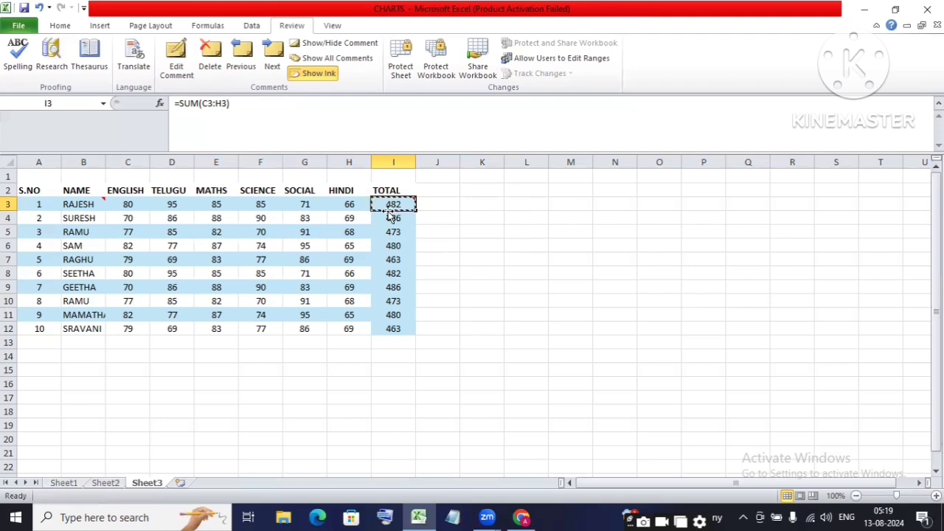
left_click_drag(397, 219, 402, 321)
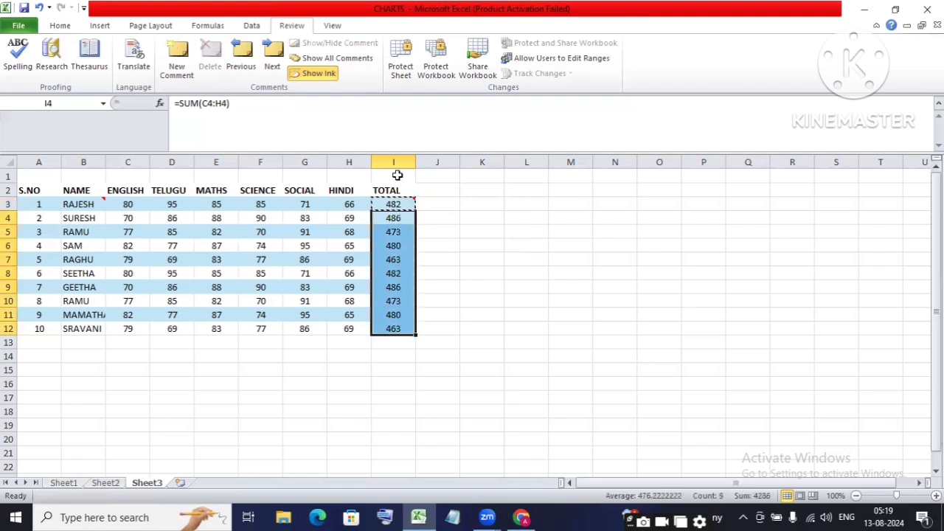
left_click(68, 29)
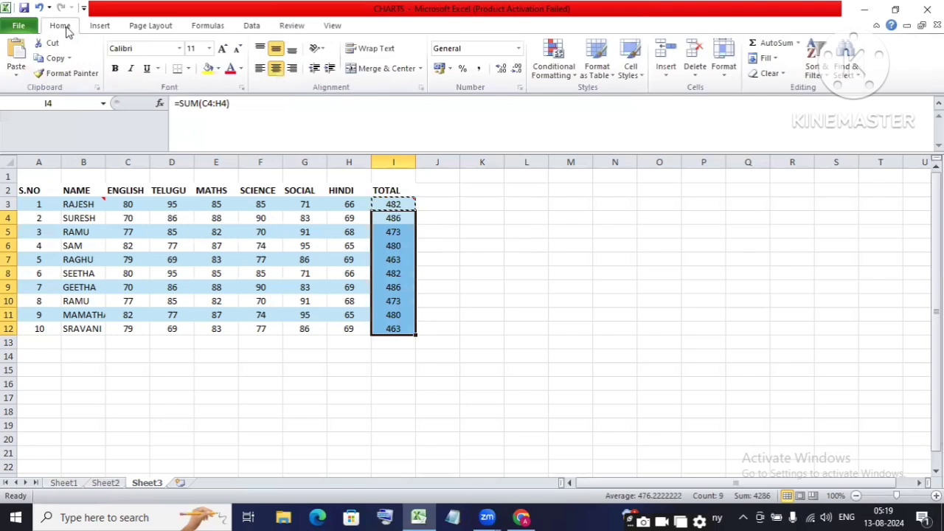
left_click(17, 79)
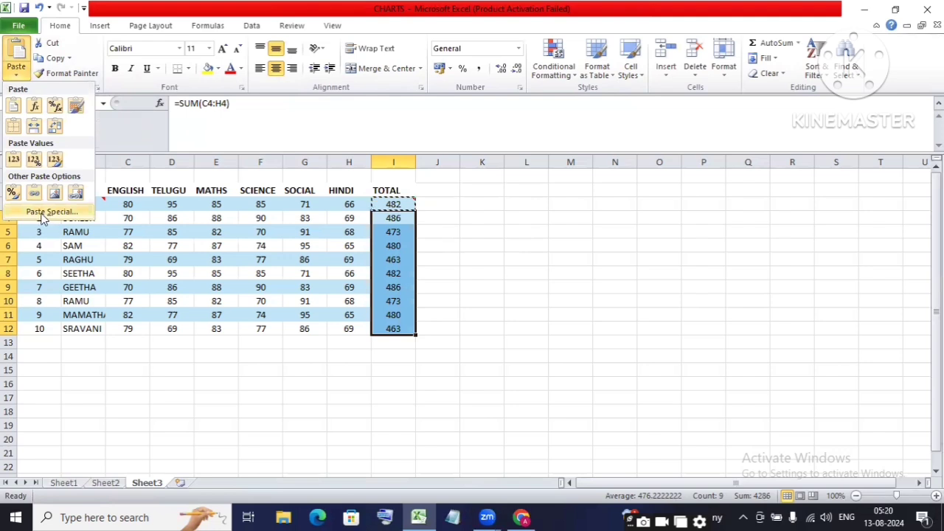
Step: Paste Special only the comments from I3 into I4:I12, then clear the copy border
left_click(63, 213)
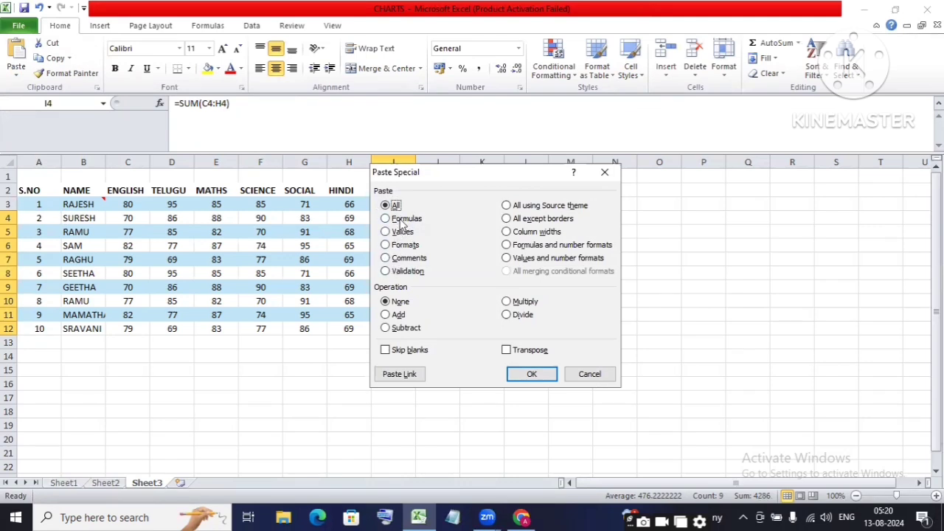
left_click(386, 259)
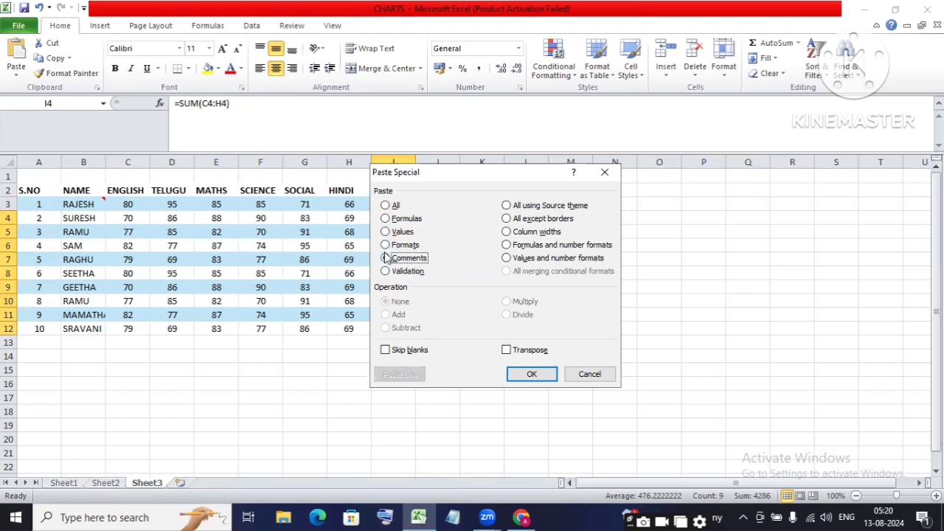
left_click(509, 373)
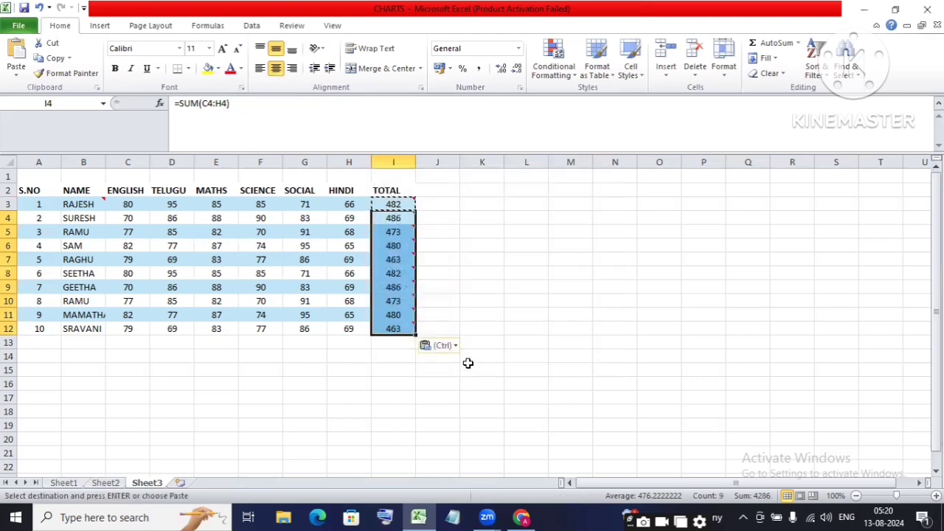
left_click(453, 232)
mouse_move(397, 216)
left_click_drag(397, 216, 393, 329)
left_click(443, 287)
key("Escape")
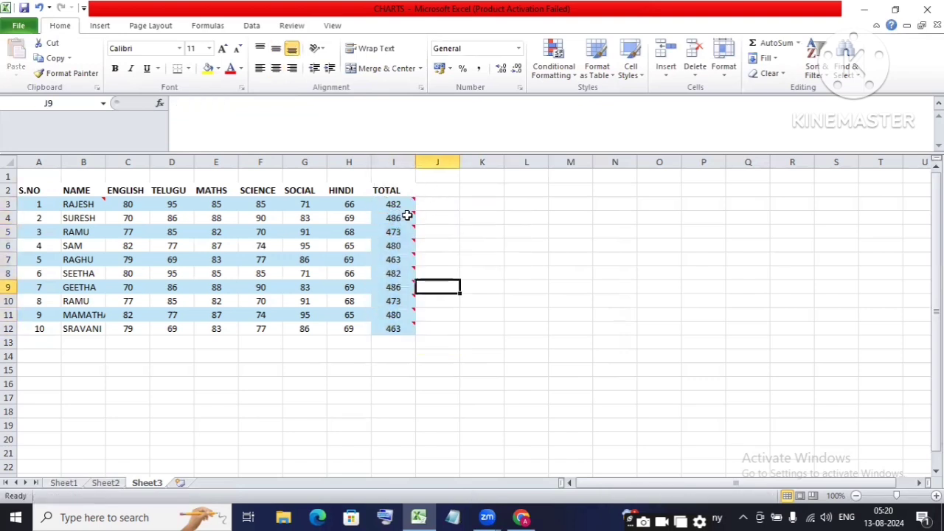
mouse_move(404, 242)
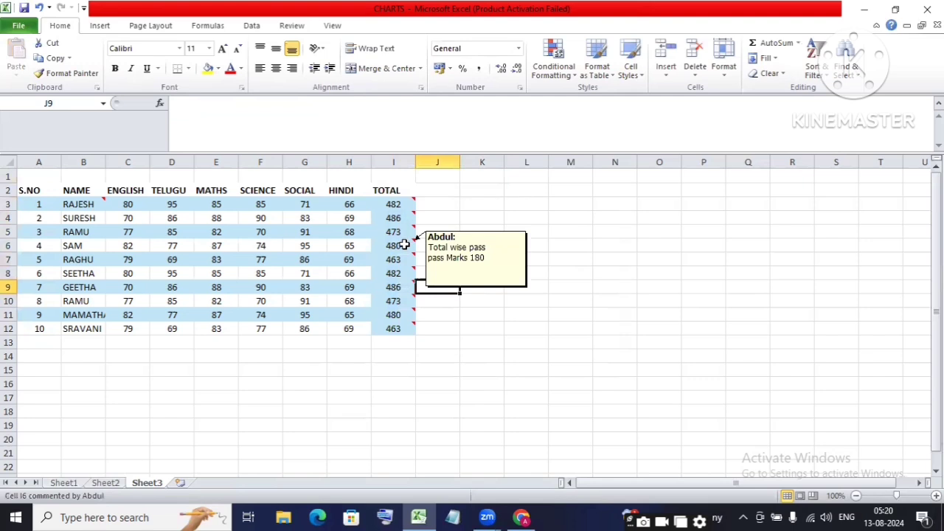
mouse_move(395, 298)
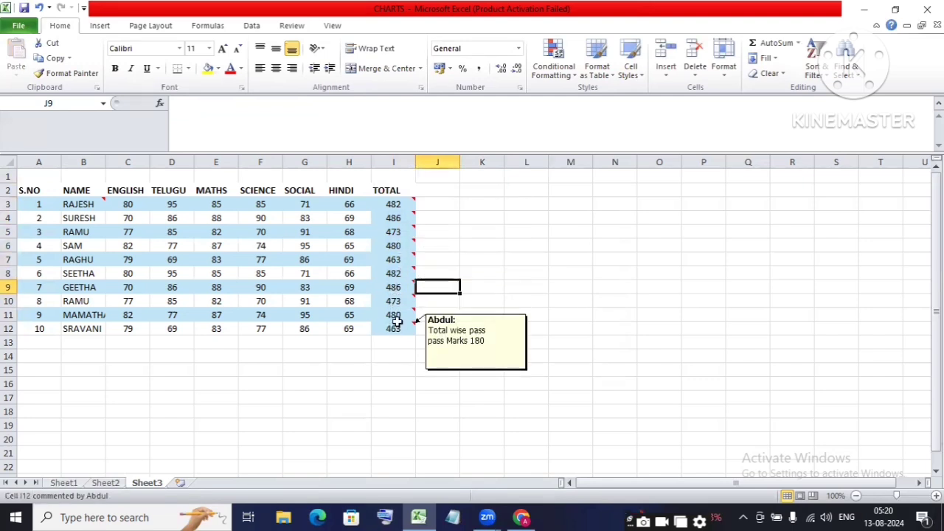
Step: Delete the comments from the TOTAL cells I3:I12 using the Review tab's Delete command
mouse_move(404, 202)
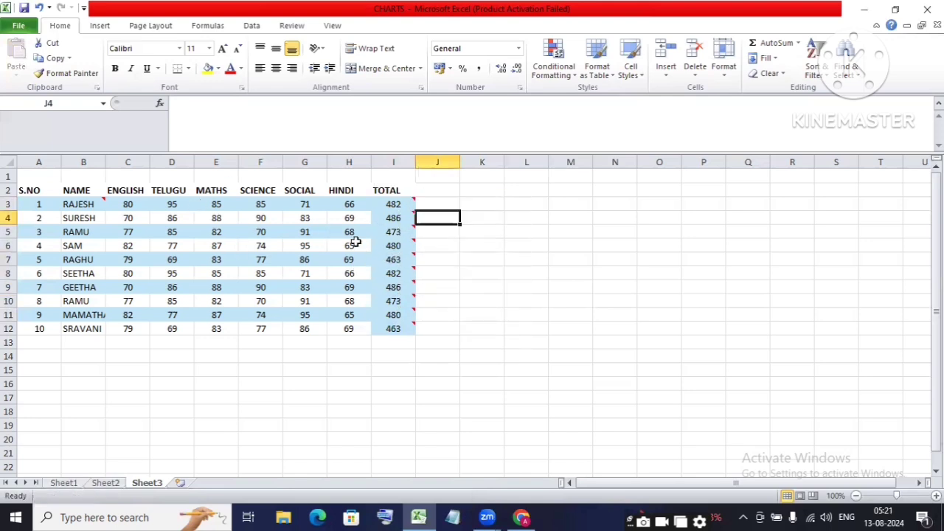
left_click(292, 25)
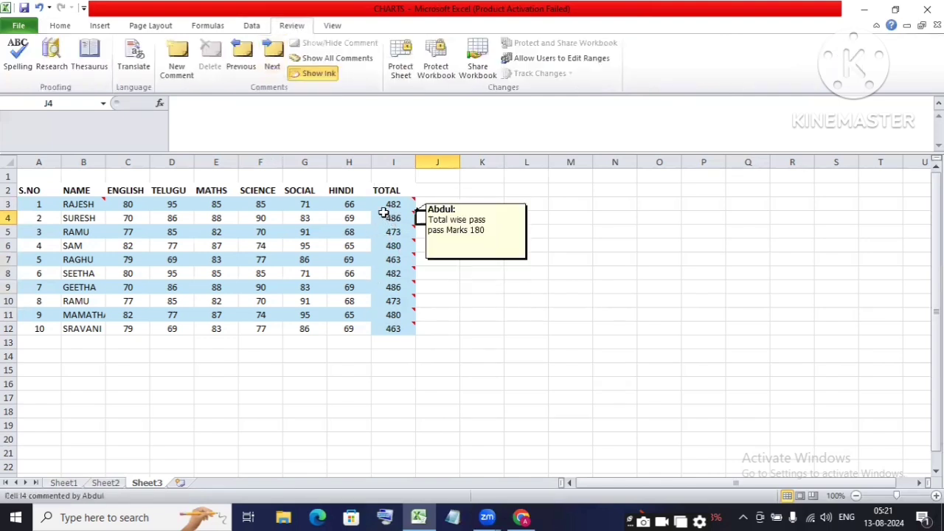
mouse_move(392, 197)
left_click_drag(389, 197, 395, 327)
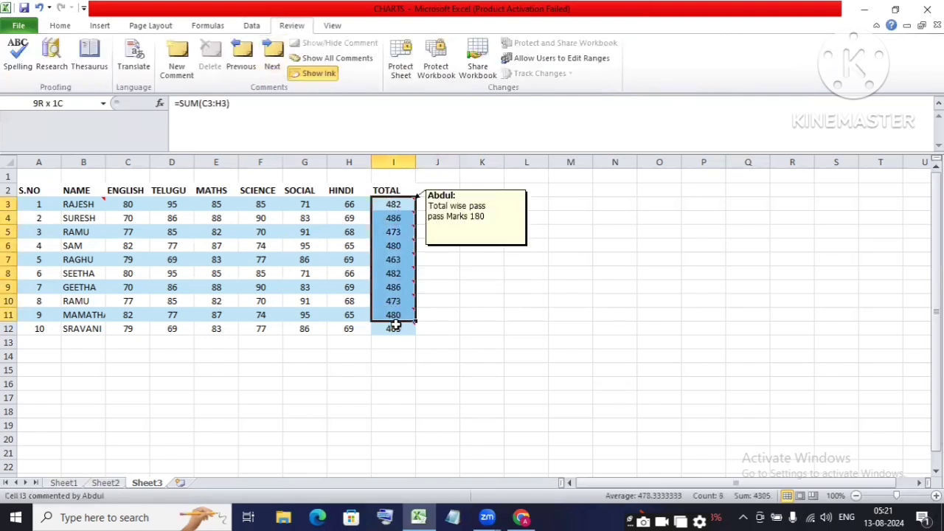
left_click(210, 56)
left_click_drag(550, 288, 545, 299)
left_click_drag(390, 206, 399, 328)
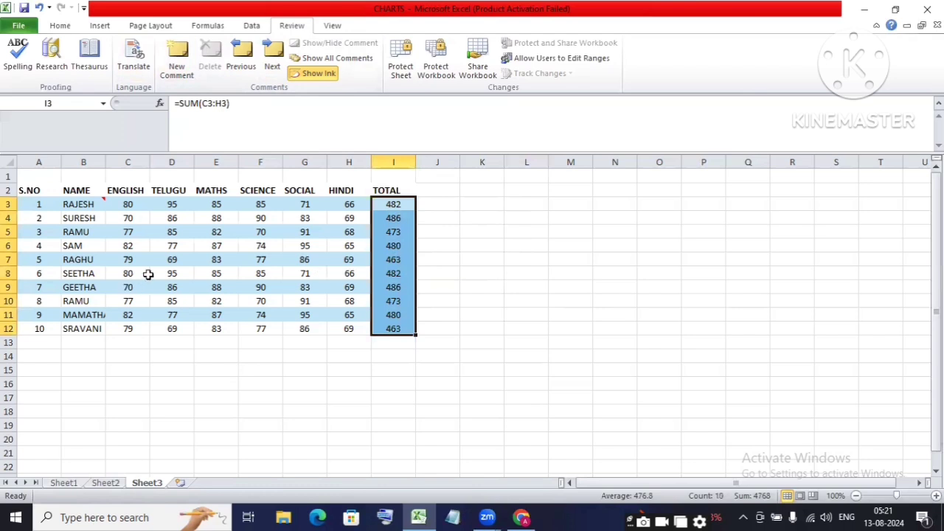
left_click(527, 259)
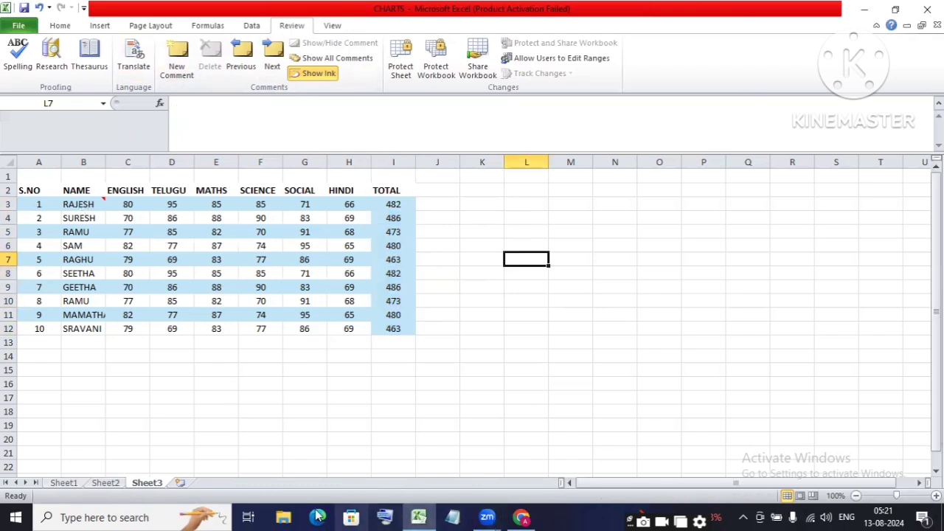
Step: Return to the workbook, select cell L6 containing 'Computr', and show the Review tools
left_click(521, 517)
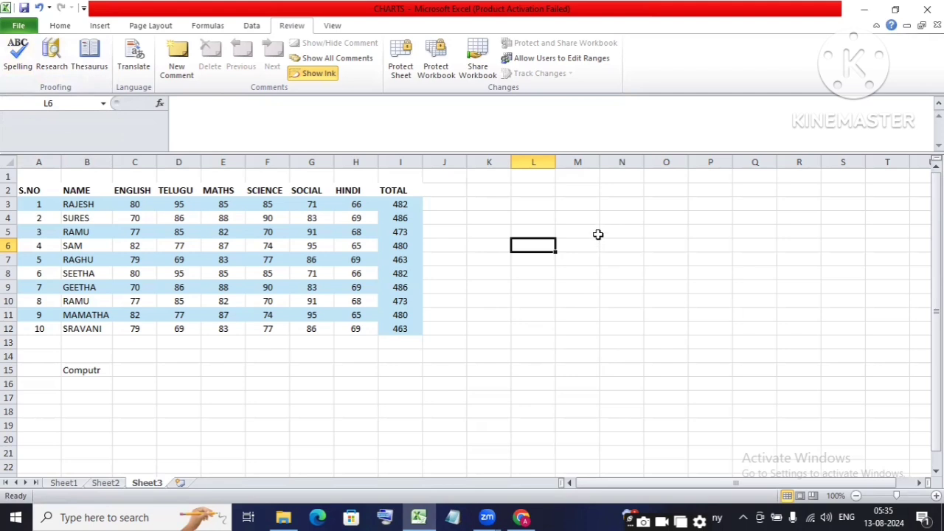
type("Computr")
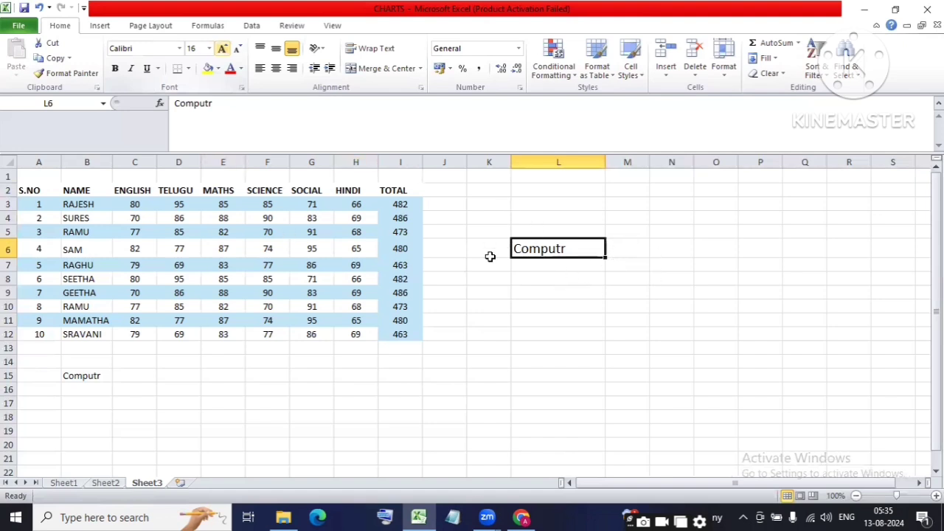
left_click_drag(533, 193, 811, 376)
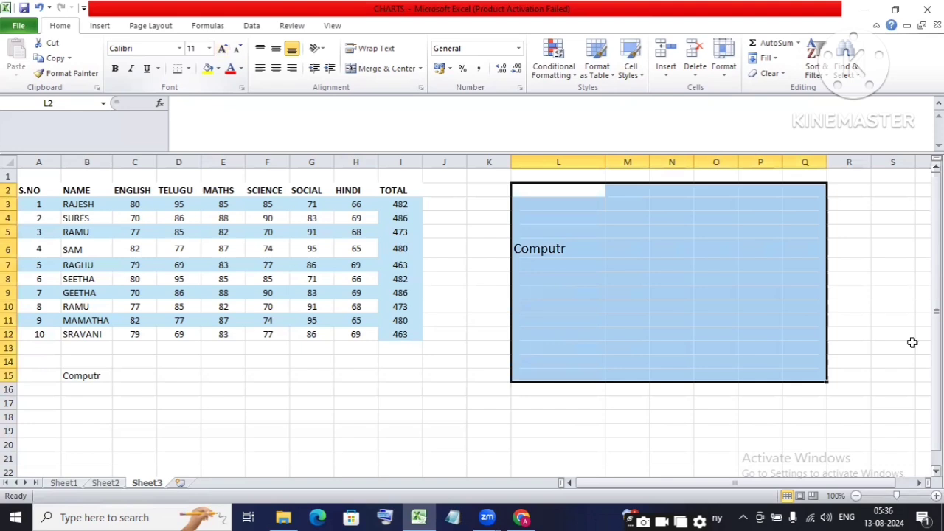
left_click(566, 252)
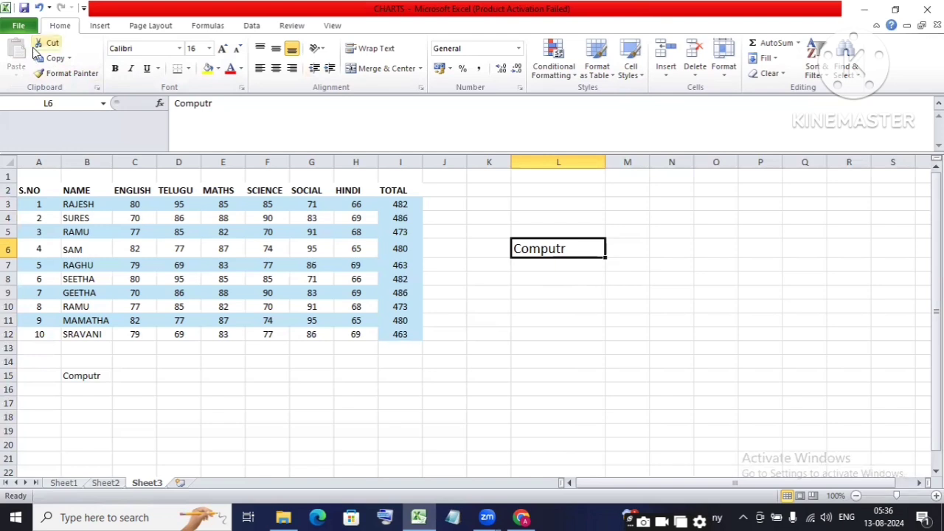
left_click(292, 26)
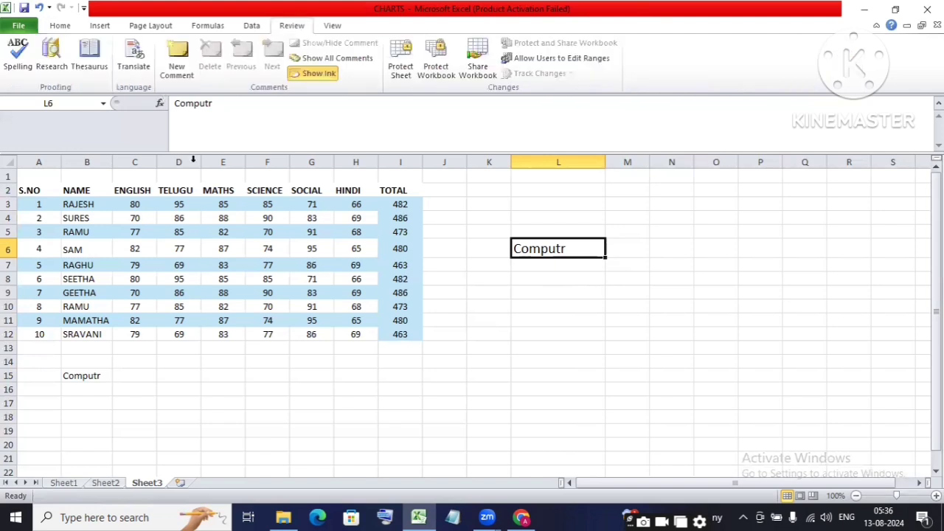
Step: Spell-check the sheet and change 'Computr' in L6 to 'Computer'
left_click(18, 45)
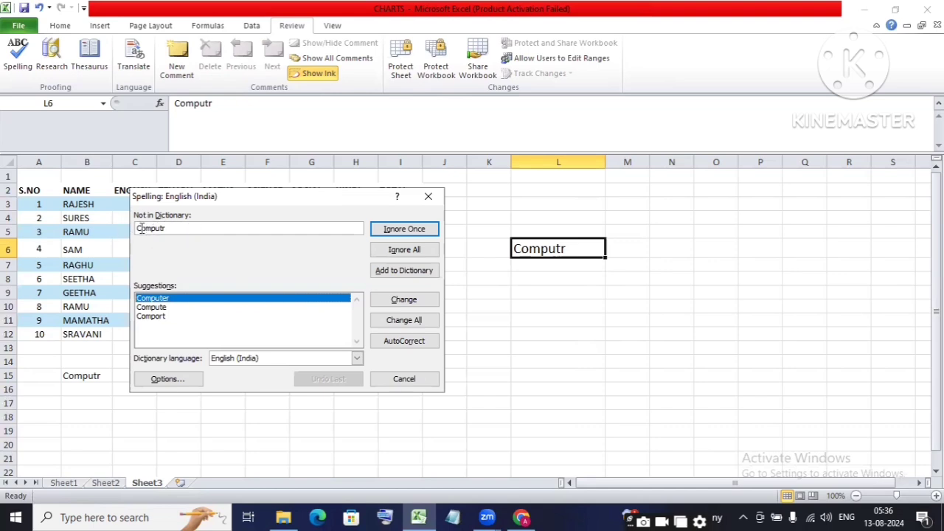
left_click_drag(183, 230, 126, 245)
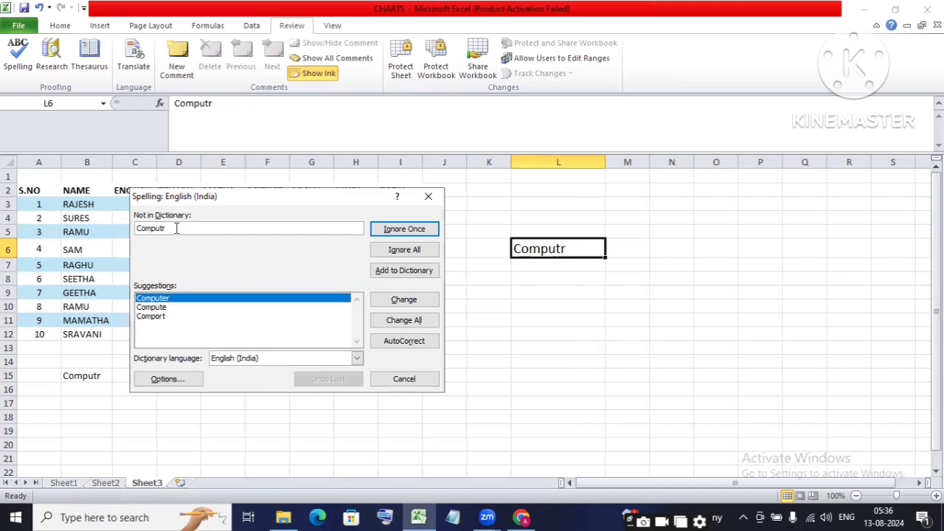
left_click_drag(182, 228, 129, 239)
left_click(169, 301)
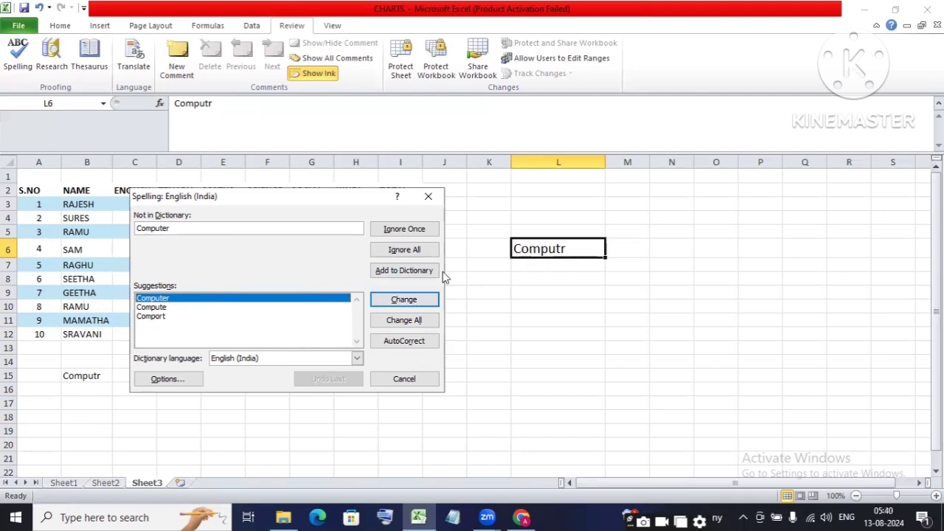
left_click(405, 301)
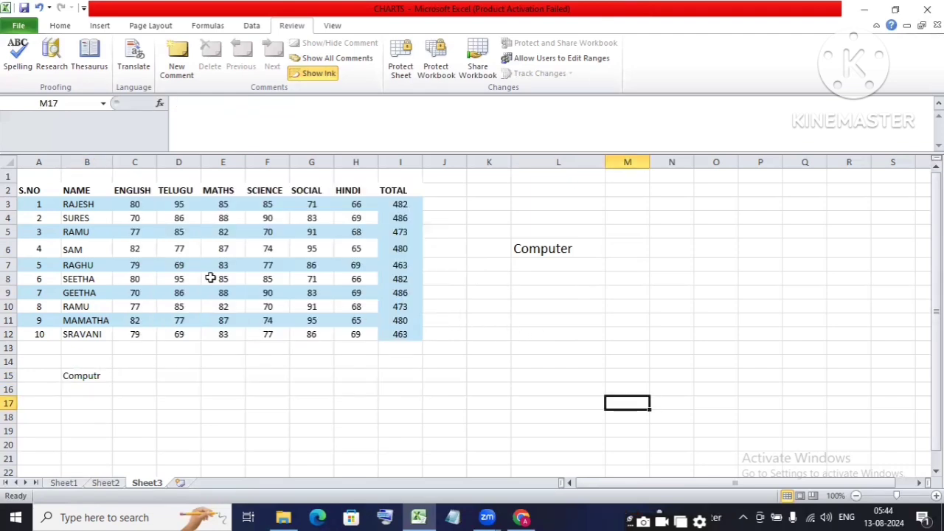
left_click(521, 517)
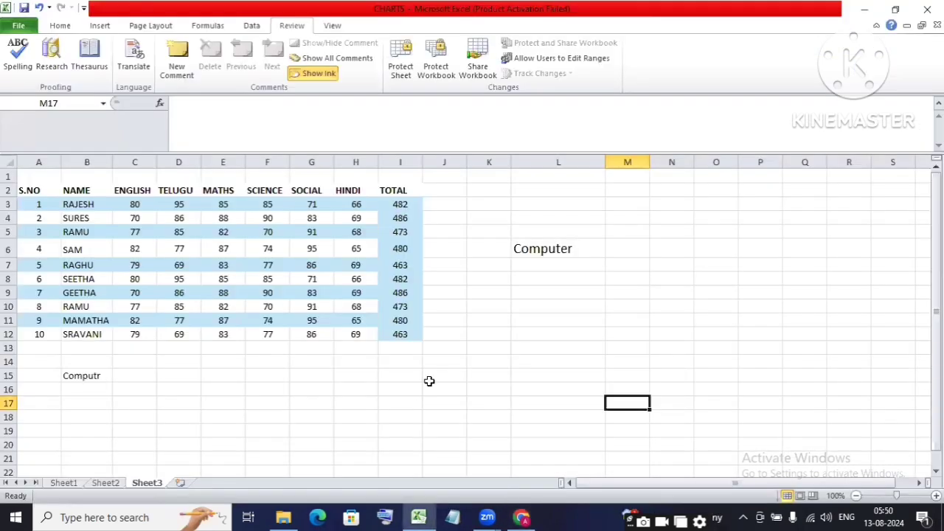
left_click(428, 382)
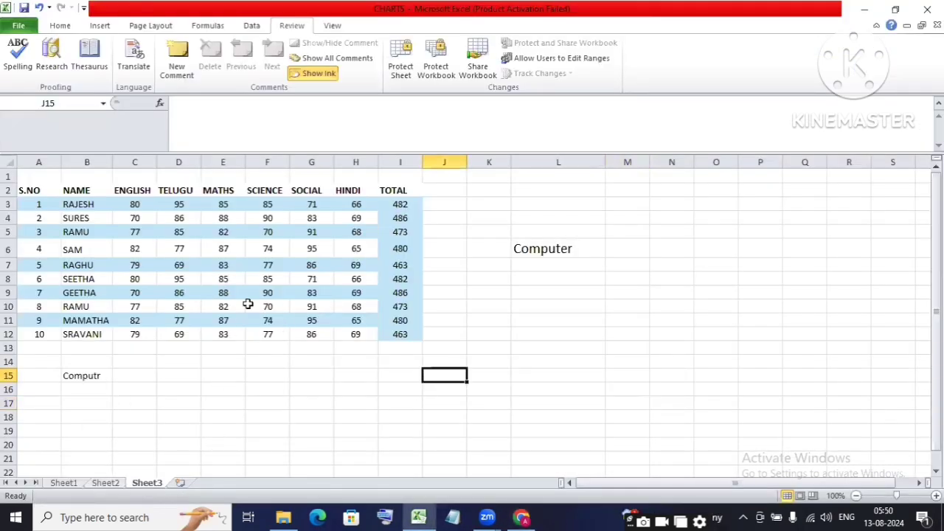
Step: Switch from Sheet2 back to Sheet1 and select its data tables A1:L13
left_click(109, 486)
left_click(65, 484)
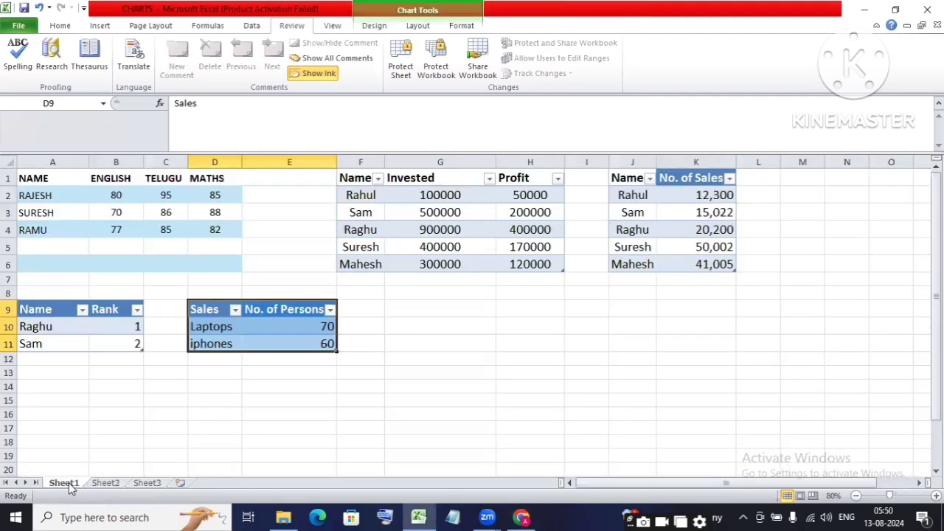
left_click(470, 327)
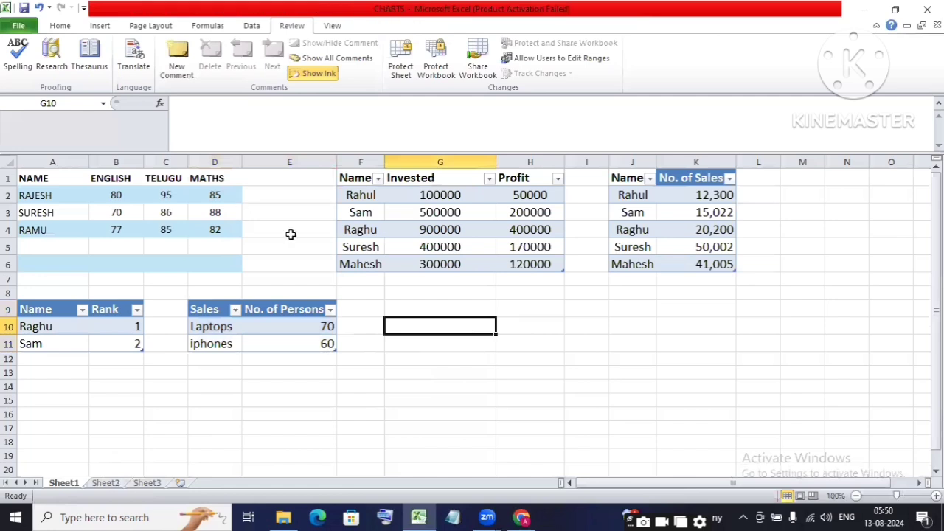
left_click_drag(115, 197, 587, 372)
left_click_drag(33, 180, 767, 373)
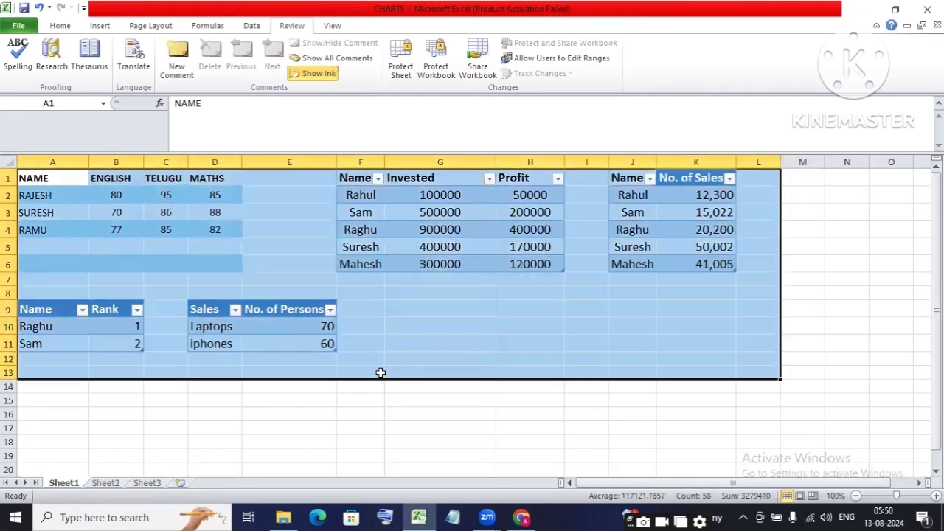
left_click(379, 373)
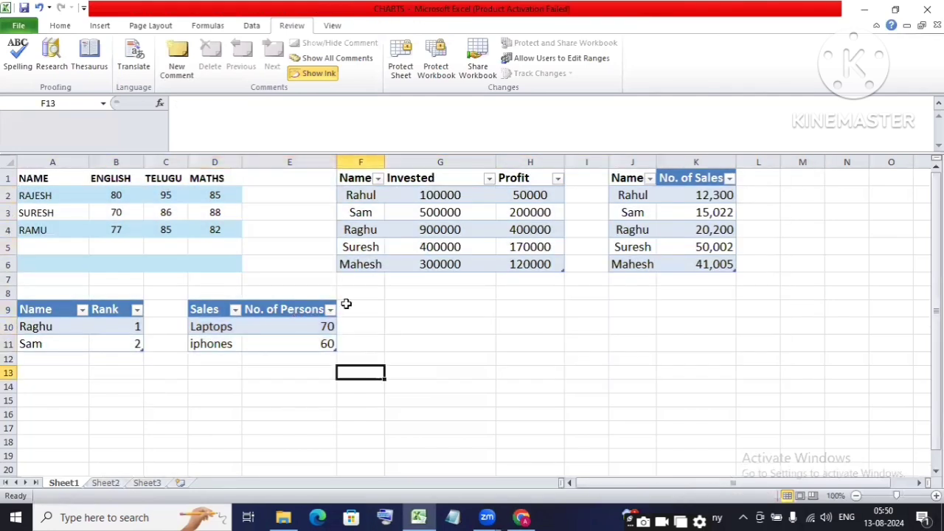
Step: Select the table area A1:K11 with Ctrl+Shift+End, then move among cells G10, E6 and F9
left_click(410, 324)
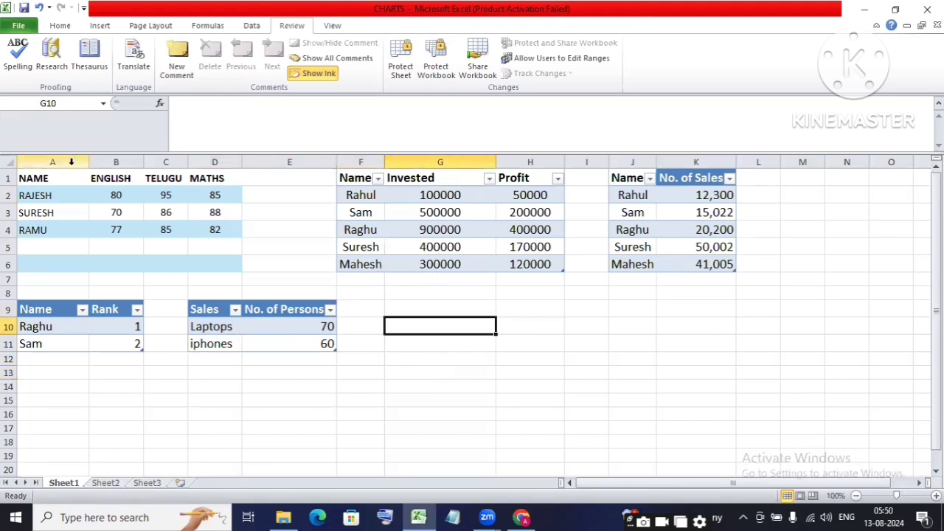
left_click(28, 176)
key("ctrl+shift+End")
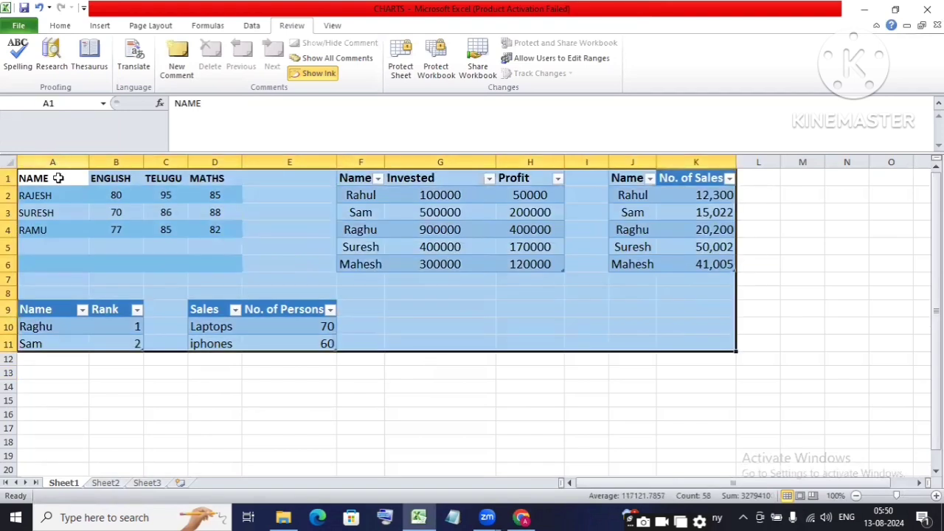
left_click(477, 315)
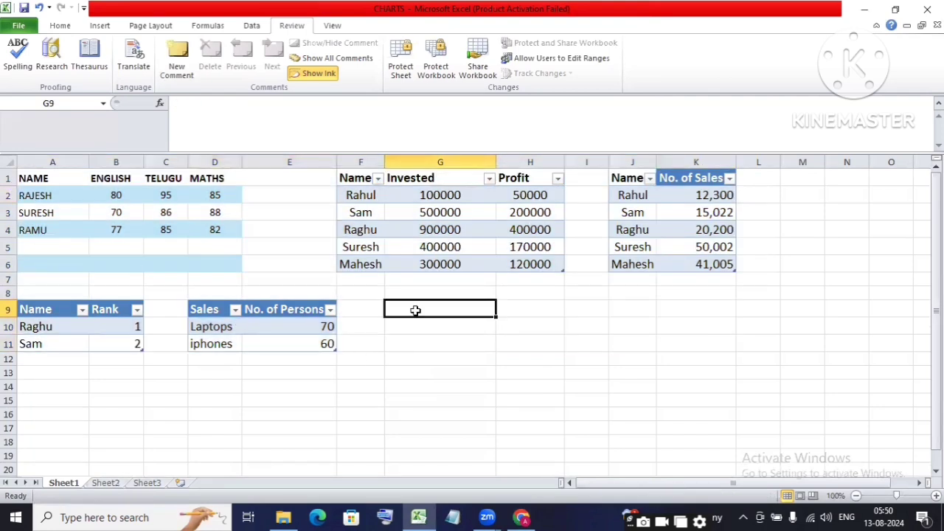
key("Down")
key("Down")
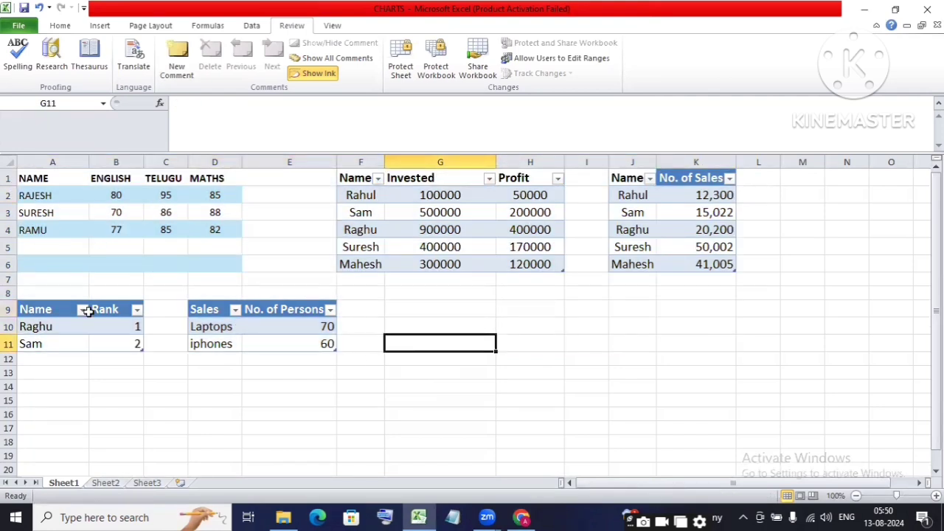
key("Up")
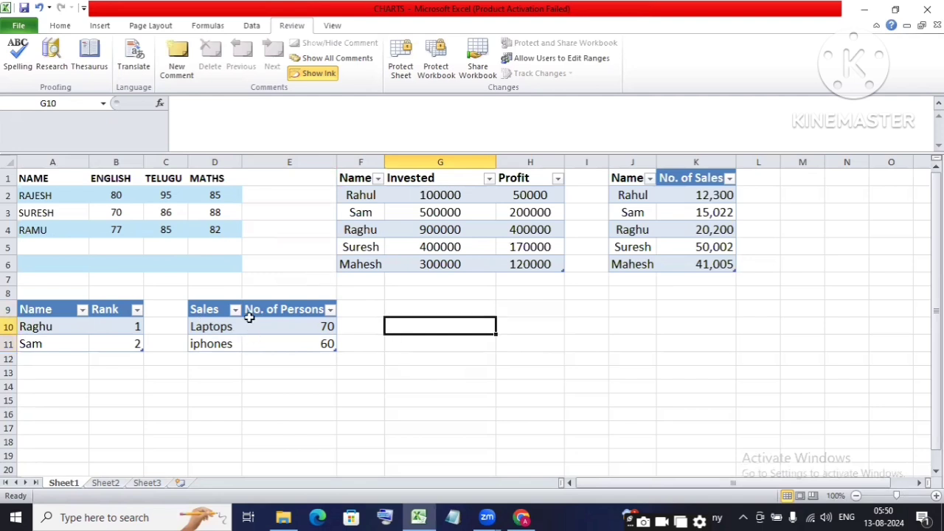
left_click(247, 260)
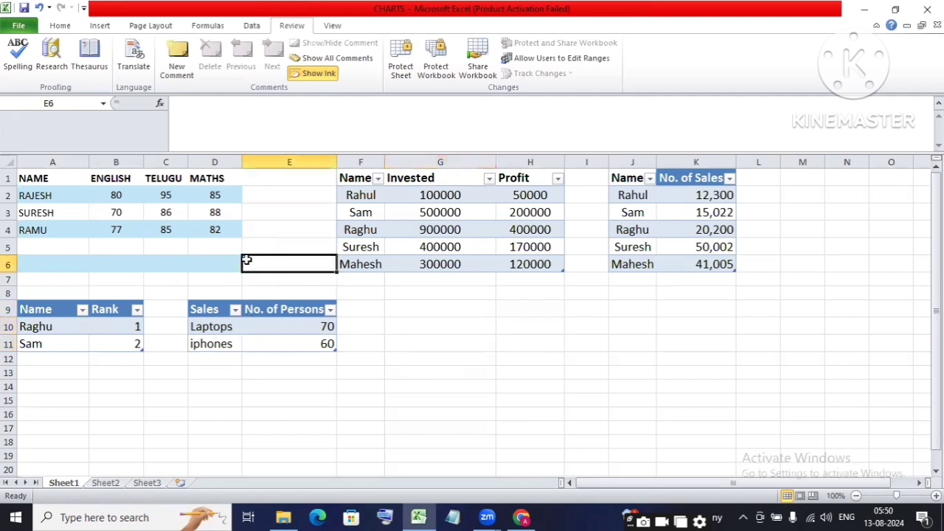
left_click(372, 309)
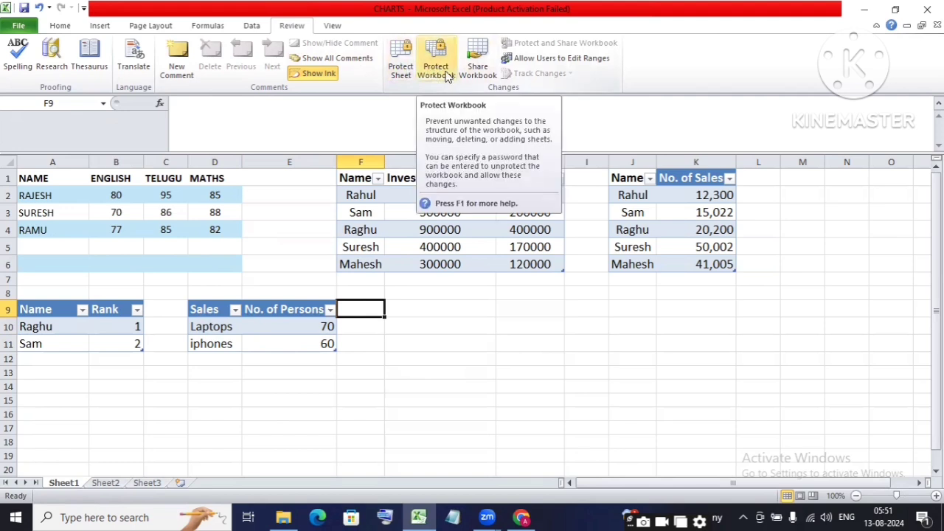
Step: In the Protect Sheet options, allow Format cells and Format columns
left_click(401, 60)
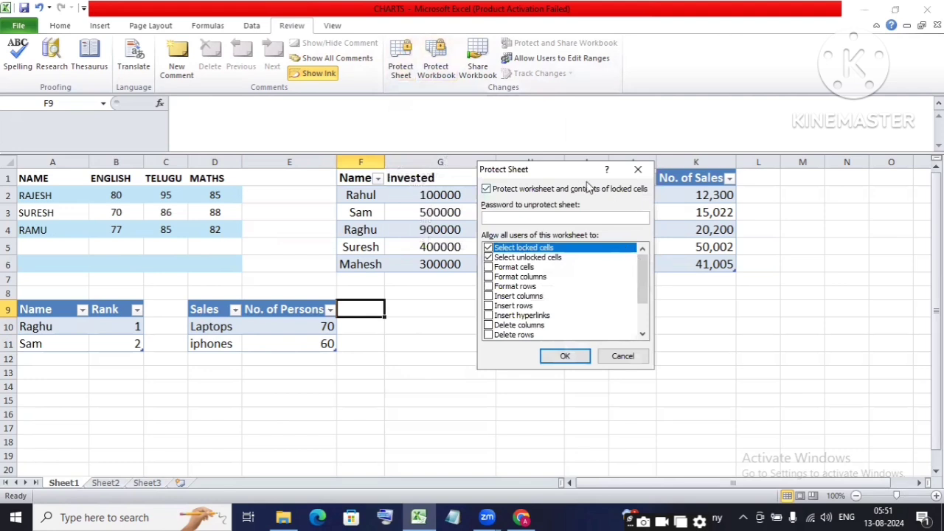
left_click_drag(546, 170, 474, 108)
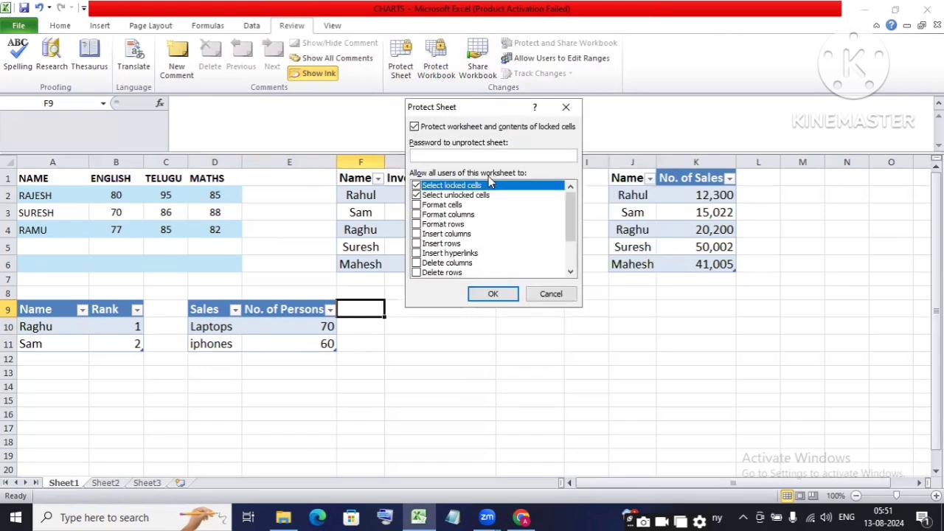
left_click_drag(569, 221, 573, 269)
left_click_drag(579, 229, 574, 196)
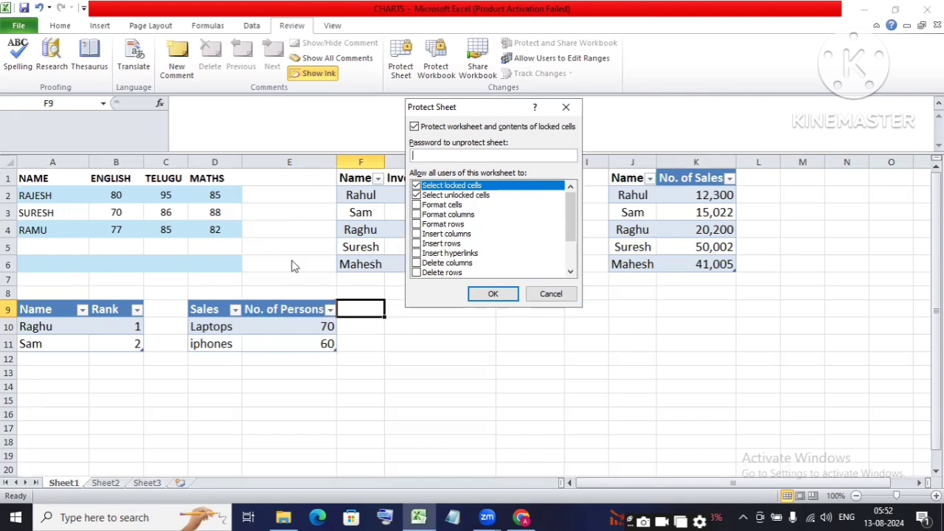
left_click(417, 205)
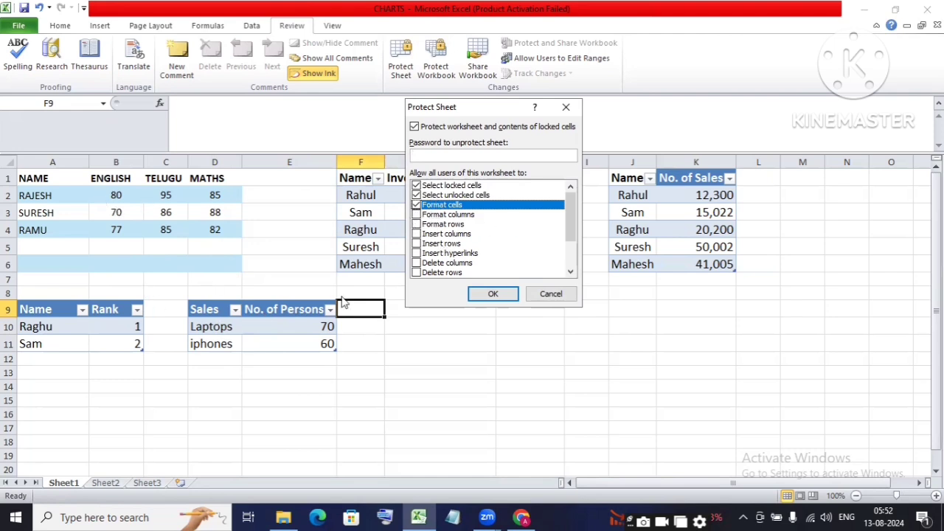
left_click(417, 214)
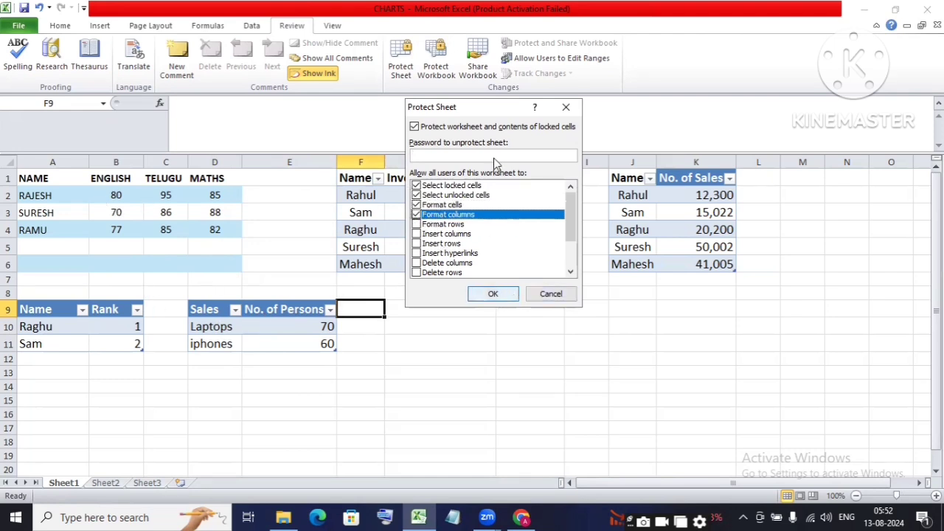
Step: Set a sheet protection password, re-enter it to confirm, and protect Sheet1
left_click(432, 156)
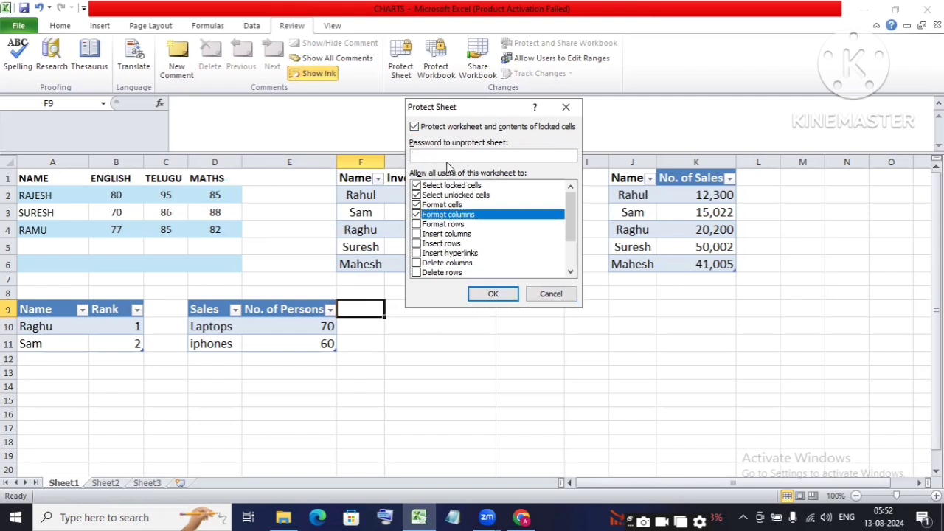
type("1234")
left_click(493, 297)
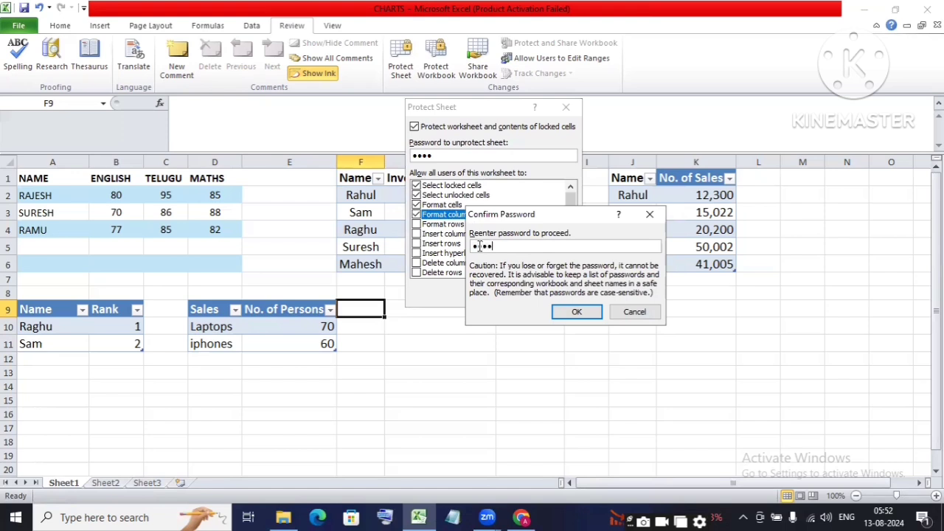
left_click(577, 312)
left_click(422, 355)
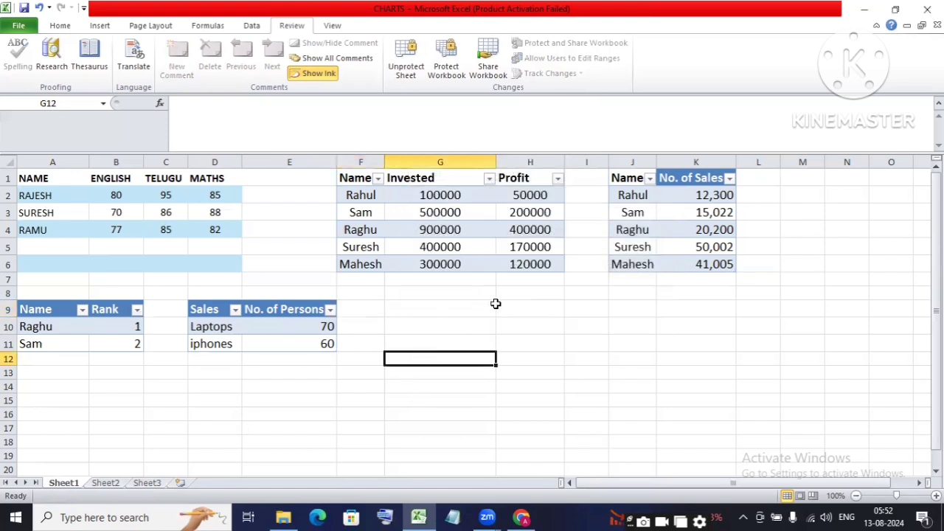
left_click(341, 327)
left_click(330, 327)
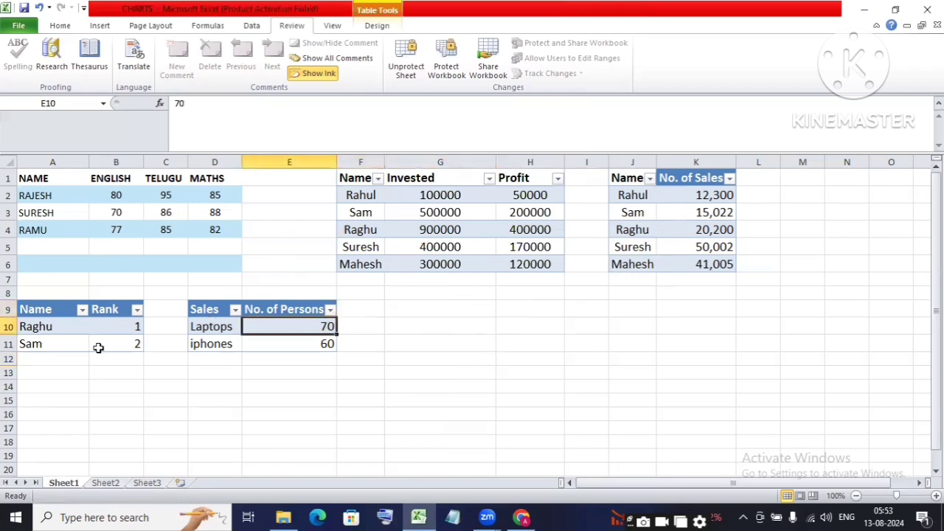
left_click(147, 228)
left_click_drag(22, 177, 532, 347)
left_click(627, 309)
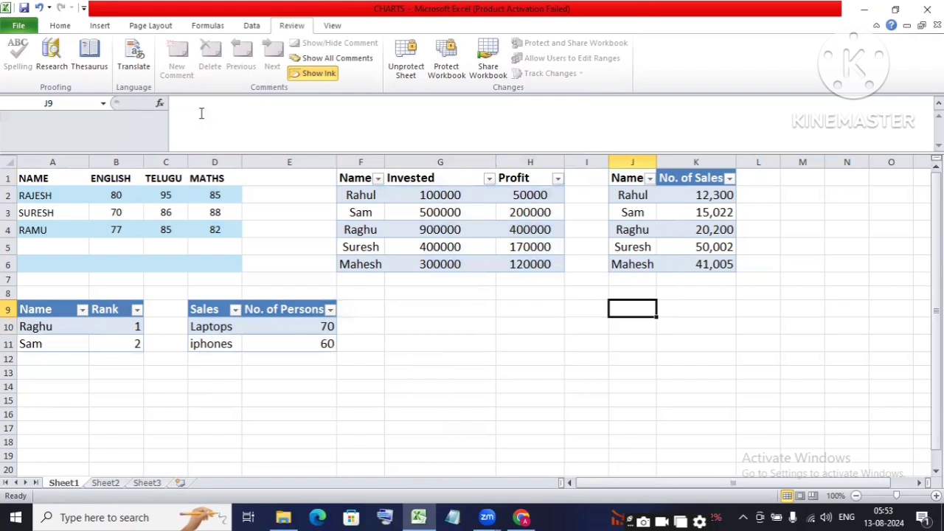
left_click_drag(332, 180, 538, 288)
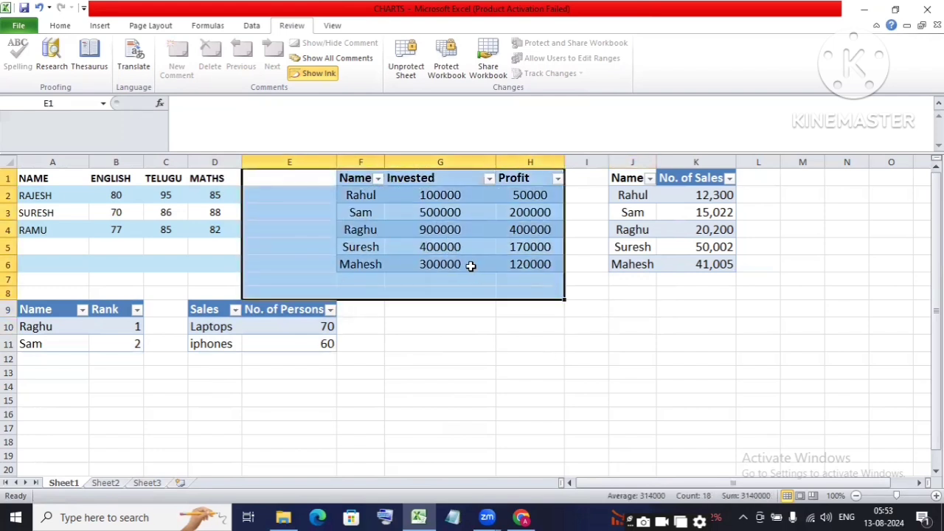
key("Delete")
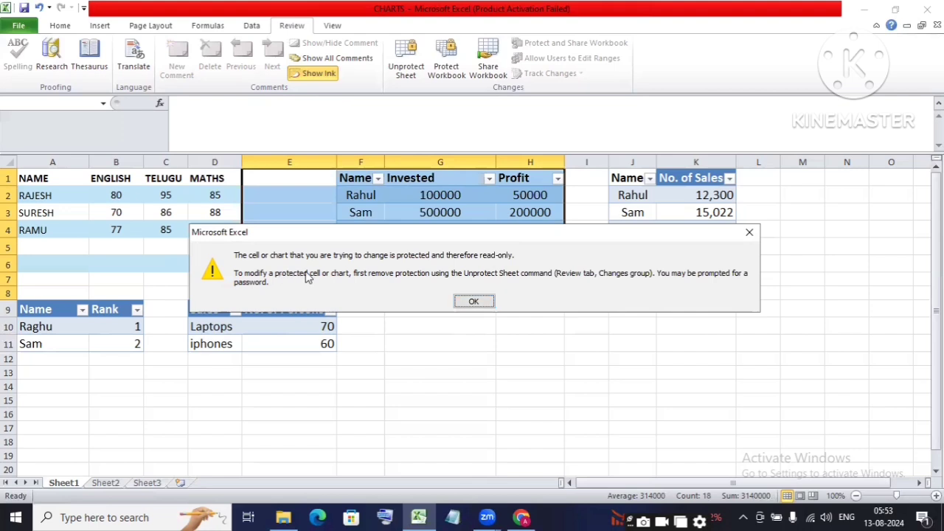
key("Return")
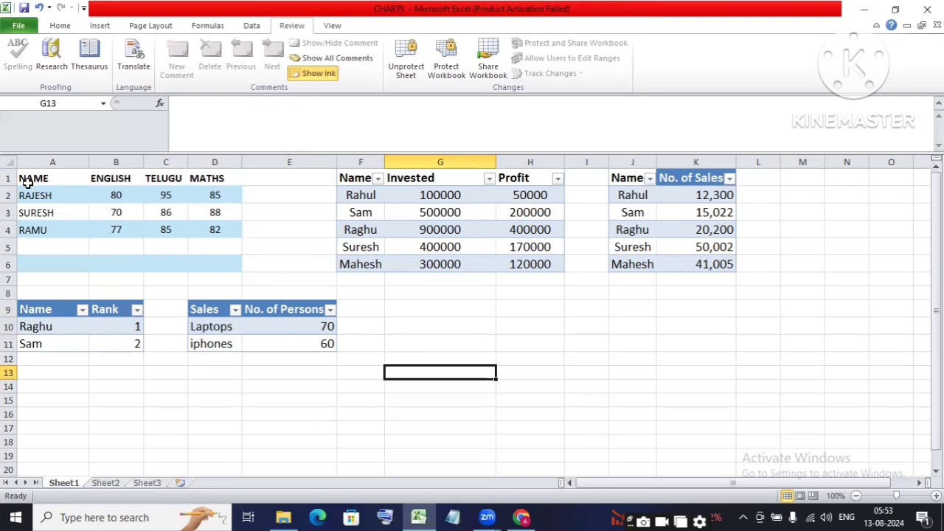
left_click_drag(24, 180, 211, 232)
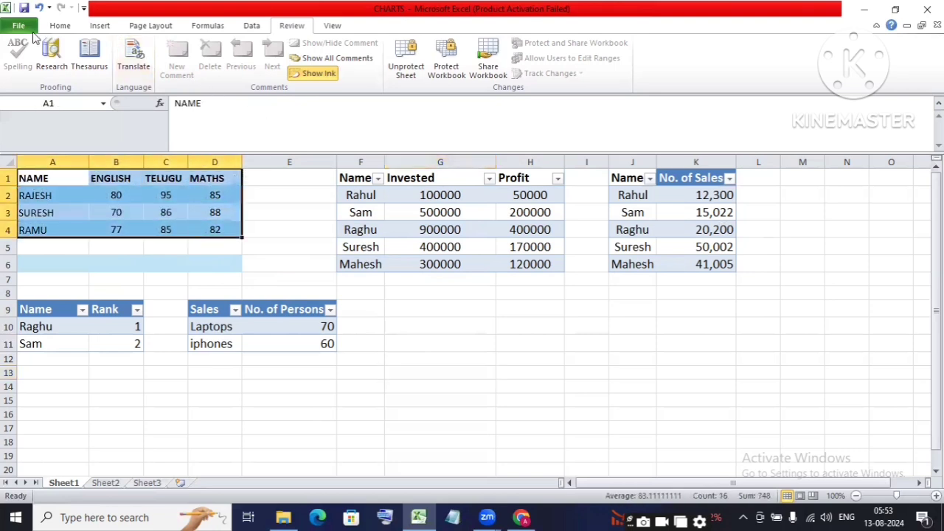
Step: Try Increase Font Size three times on the marks table of the protected sheet
left_click(61, 26)
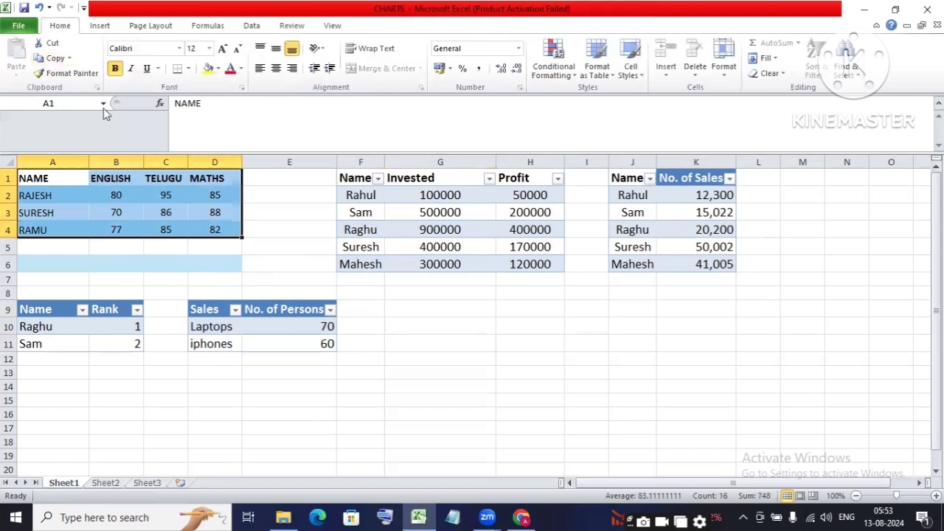
left_click(222, 50)
left_click(222, 50)
left_click(222, 49)
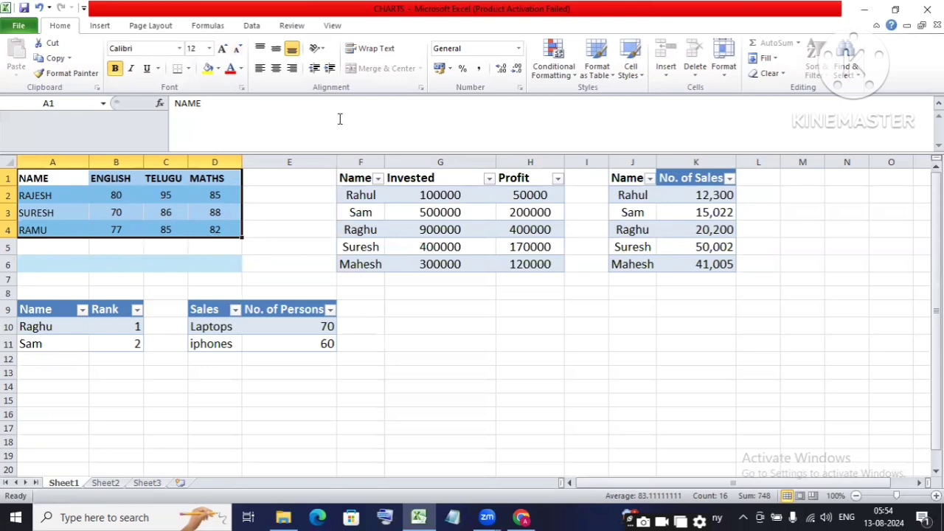
Step: Deselect the table and start Unprotect Sheet from the Review ribbon
left_click(267, 295)
left_click(292, 25)
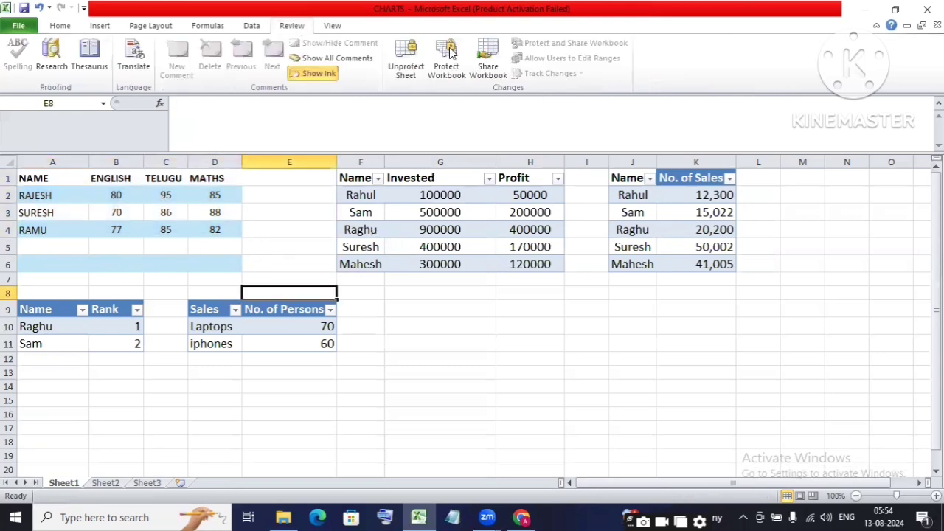
left_click(404, 68)
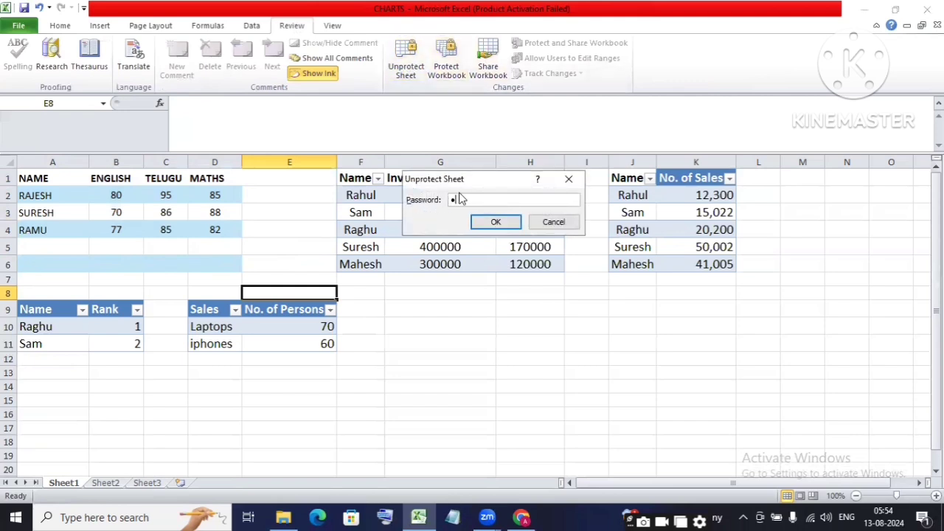
Step: Unprotect Sheet1 with its password, then re-protect it leaving Format cells and Format columns unticked
left_click(492, 222)
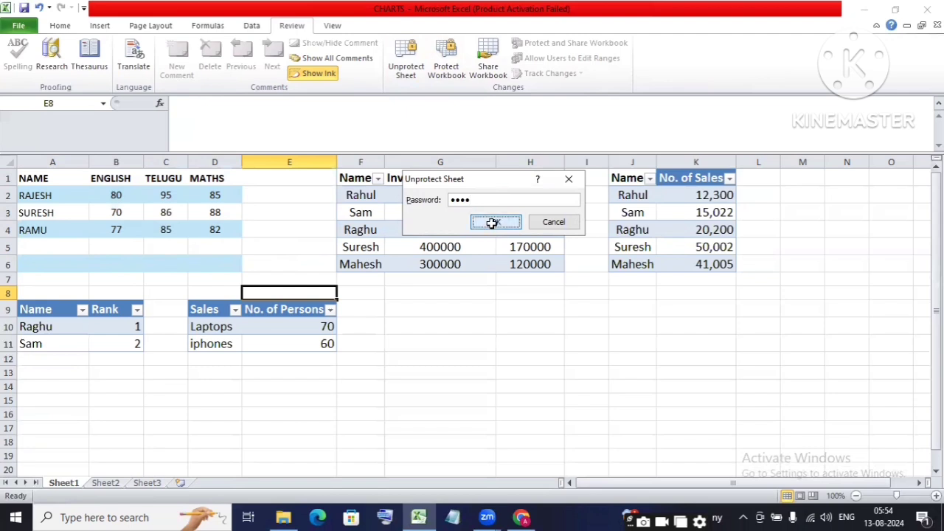
left_click(404, 68)
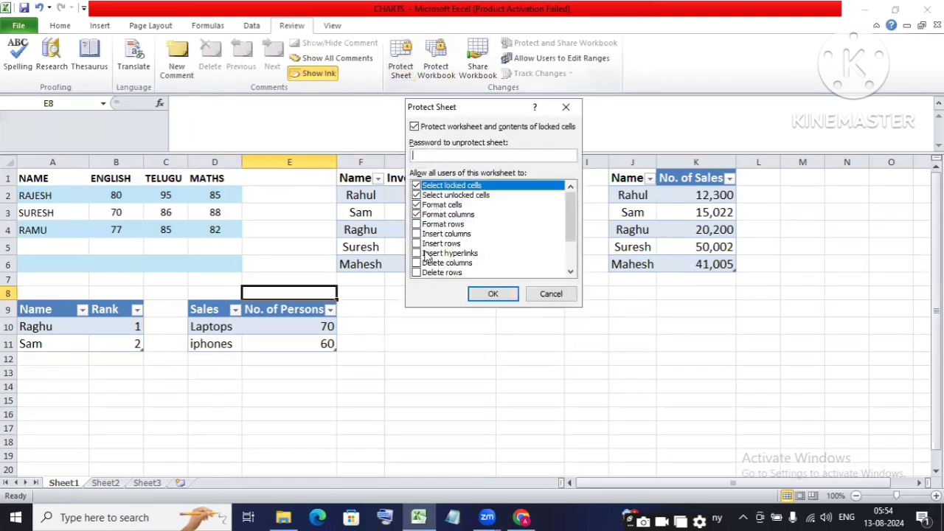
left_click(417, 214)
left_click(417, 204)
left_click(424, 206)
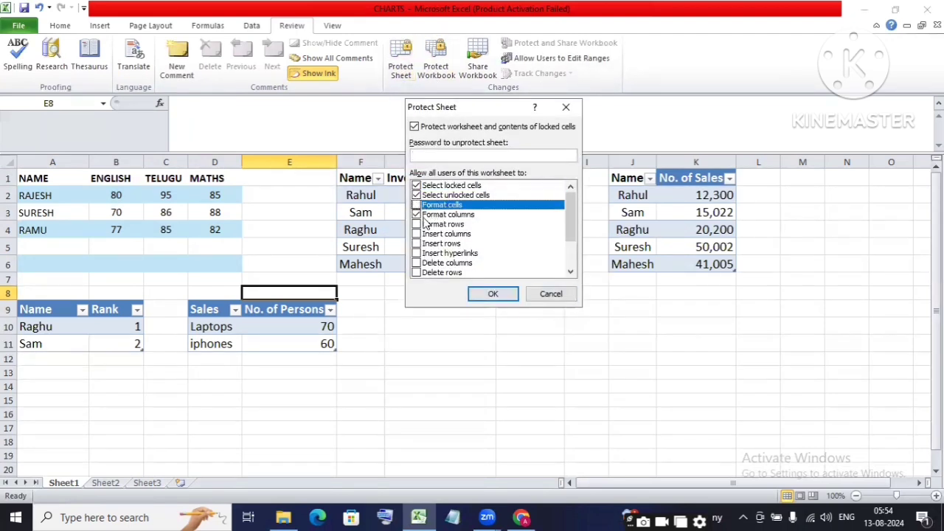
left_click(417, 214)
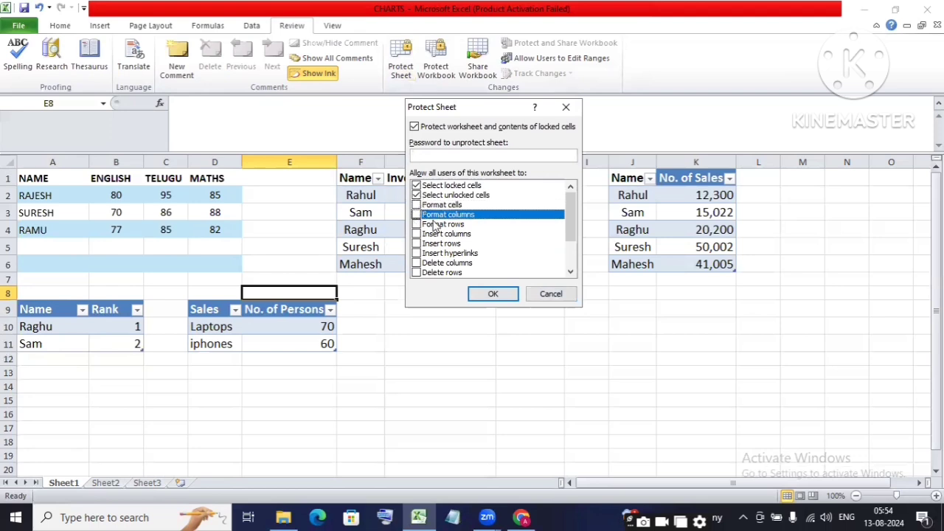
left_click(488, 294)
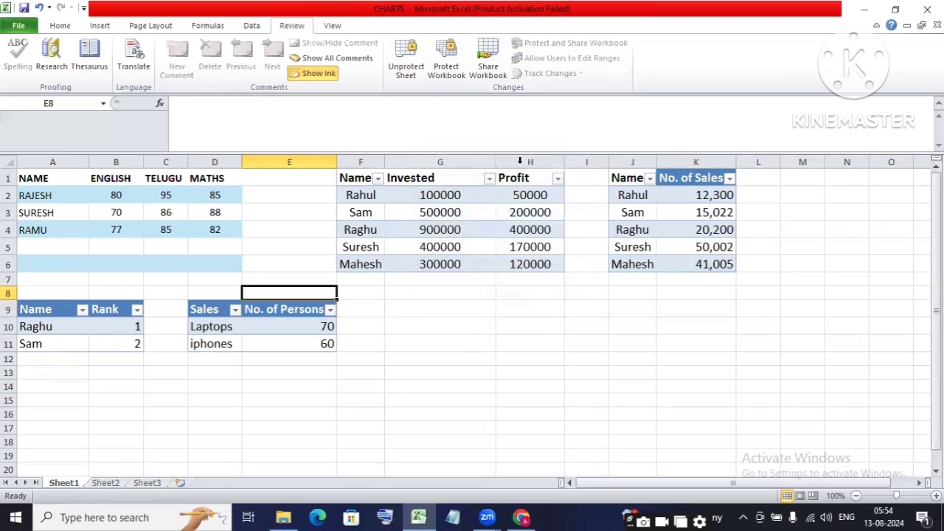
Step: Select the marks table A1:D4, try a new font size, and dismiss the protected-cell warning
left_click(230, 294)
left_click_drag(21, 178, 215, 235)
left_click(60, 25)
left_click(290, 264)
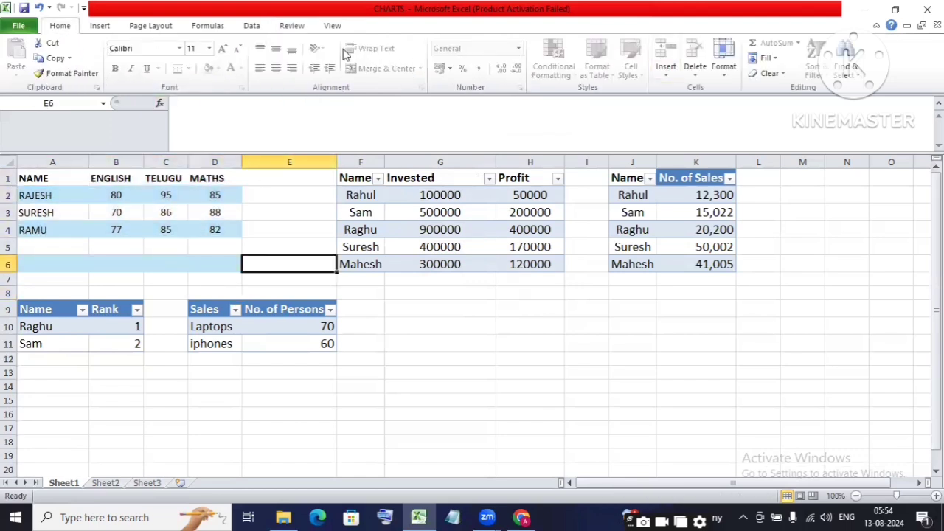
key("ctrl+Home")
left_click(210, 48)
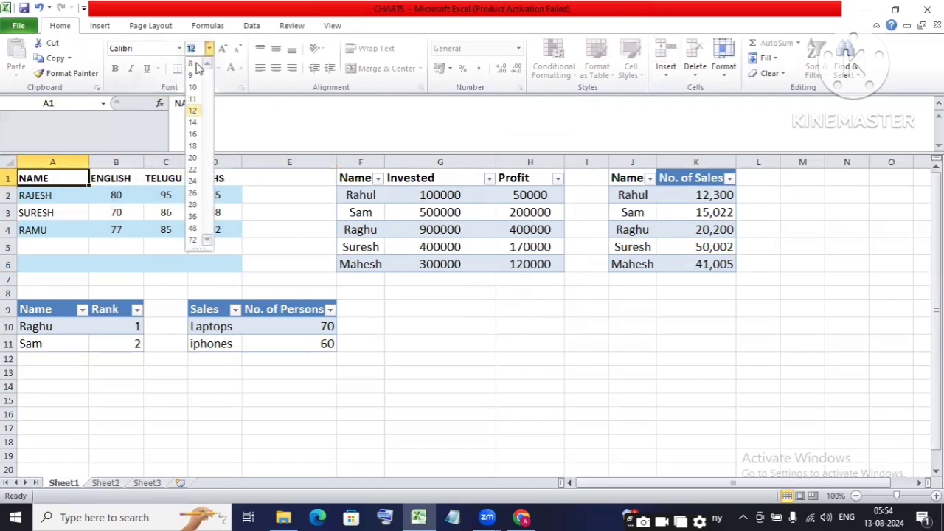
left_click(192, 169)
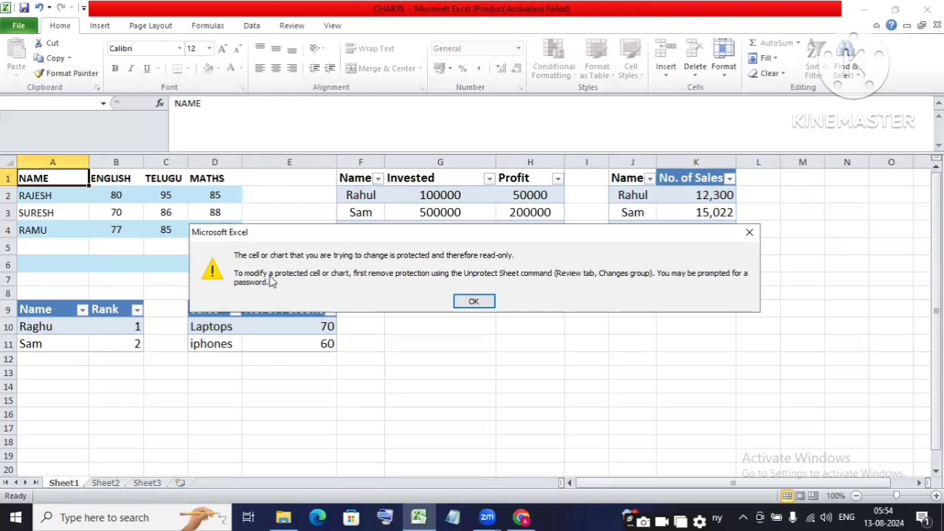
left_click(749, 233)
Step: Select a student's row in the marks table, then move to empty cell D7
left_click(17, 209)
left_click(8, 195)
left_click(192, 279)
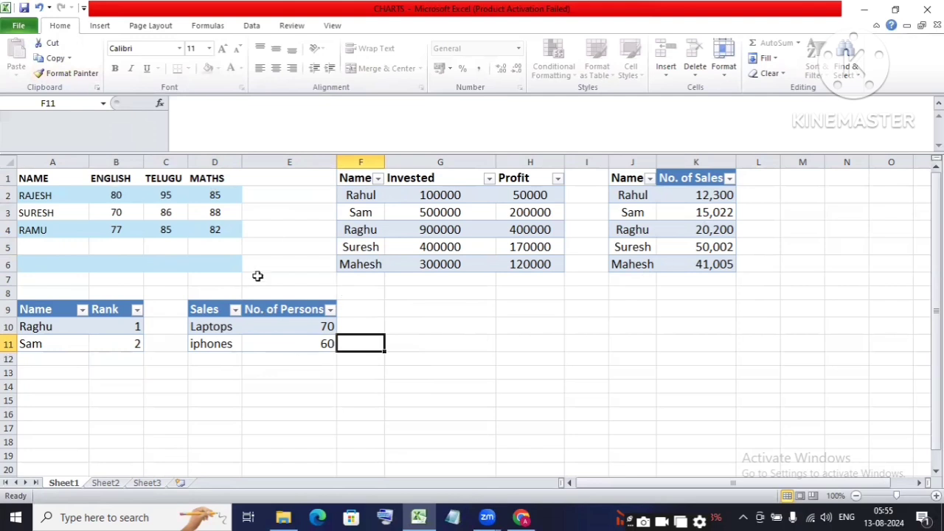
Step: Remove Sheet1's protection, opening and closing Protect Sheet without reapplying it
left_click(296, 373)
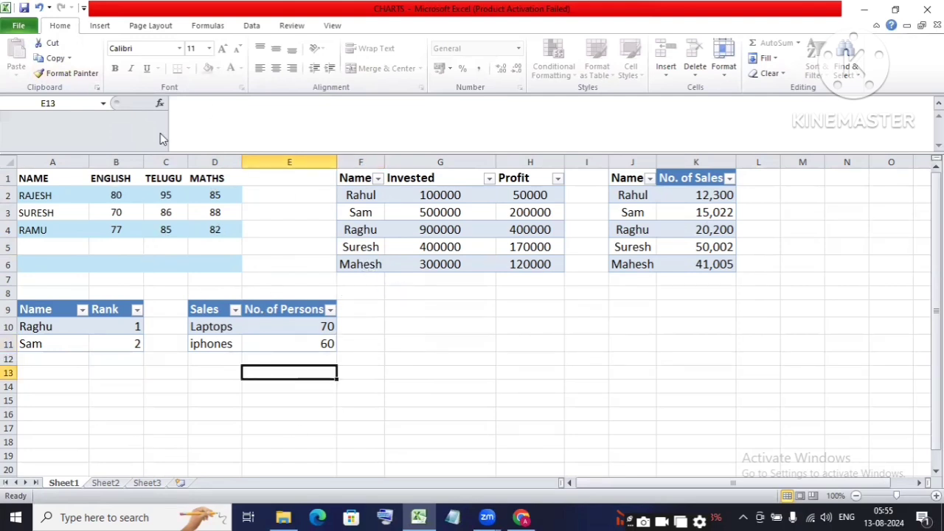
left_click(373, 291)
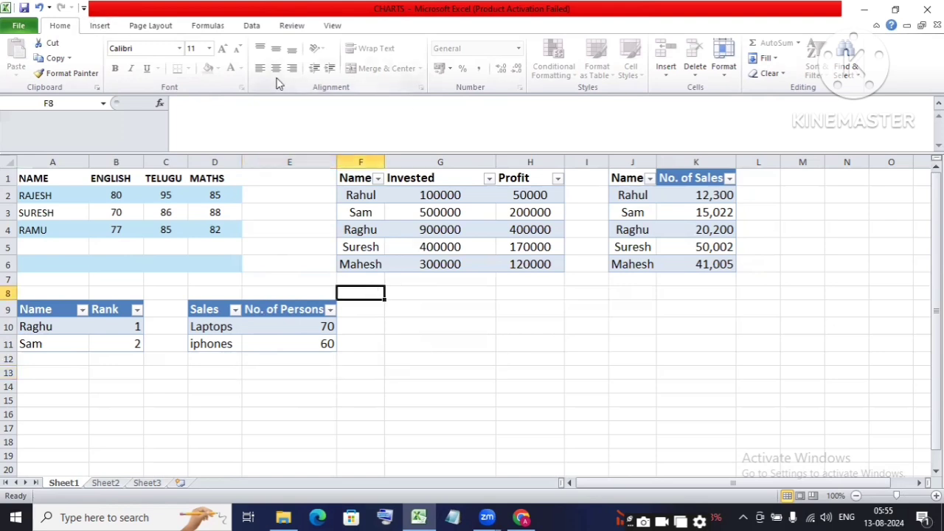
left_click(290, 28)
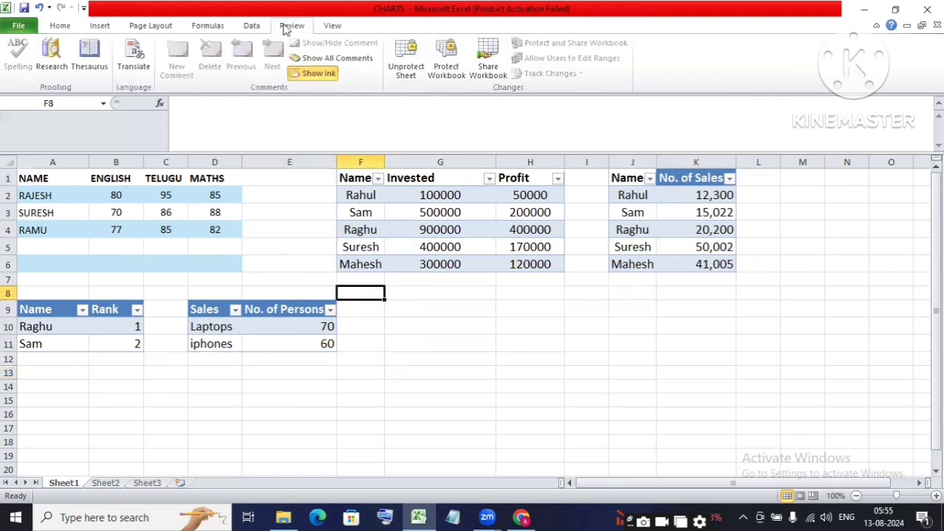
left_click(402, 70)
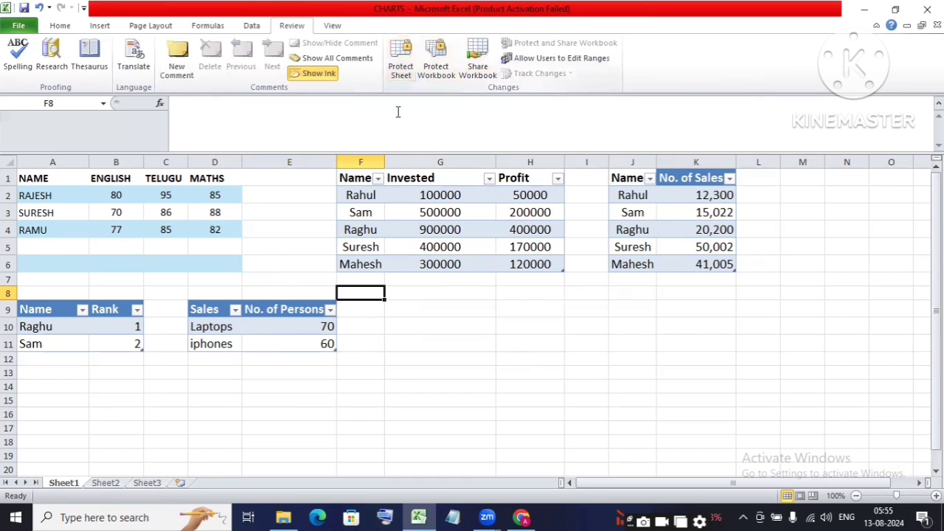
left_click(402, 70)
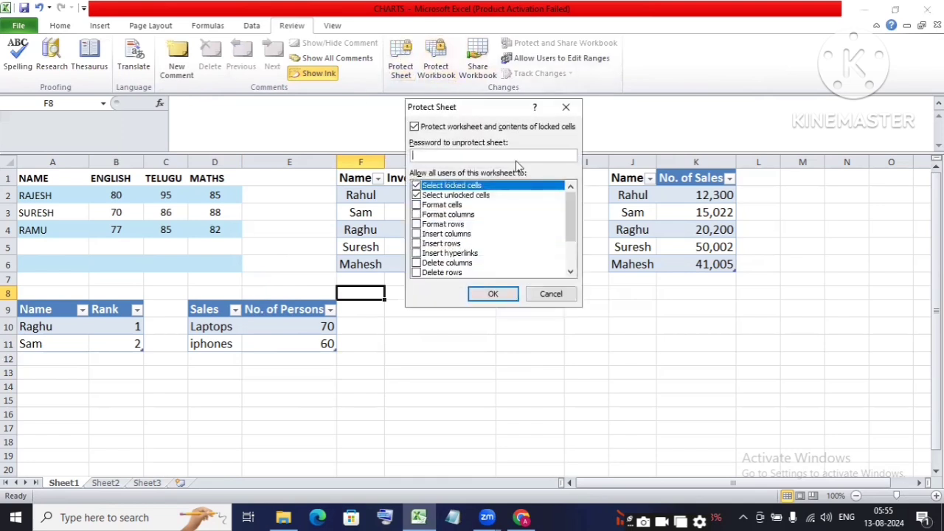
left_click(566, 107)
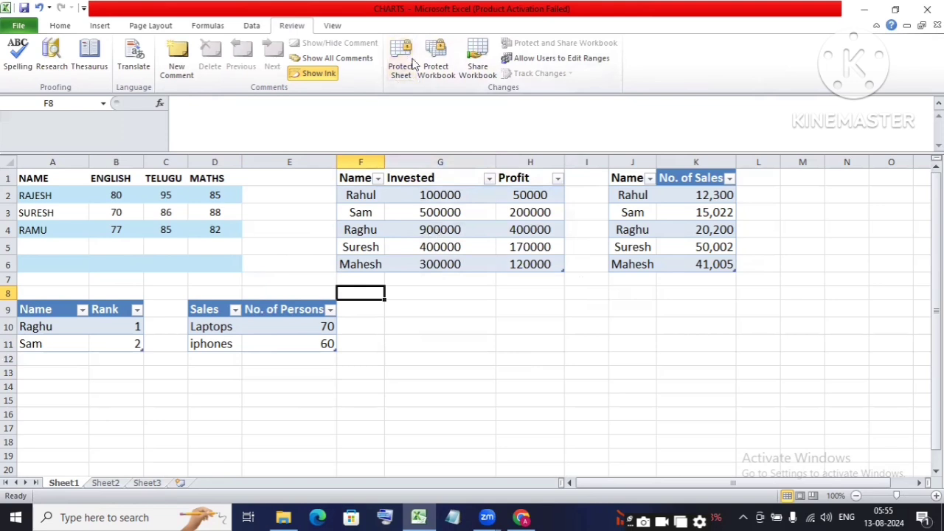
Step: Type test text 'rgufguei' in G12 to confirm editing works, cancel it, and show Sheet2
left_click(456, 294)
left_click(296, 216)
left_click(466, 359)
type("rgufgueit")
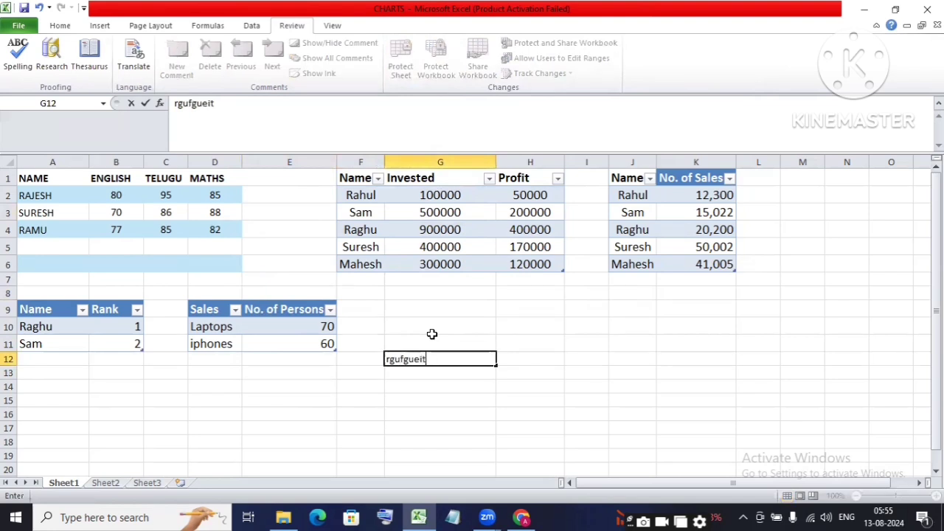
key("BackSpace")
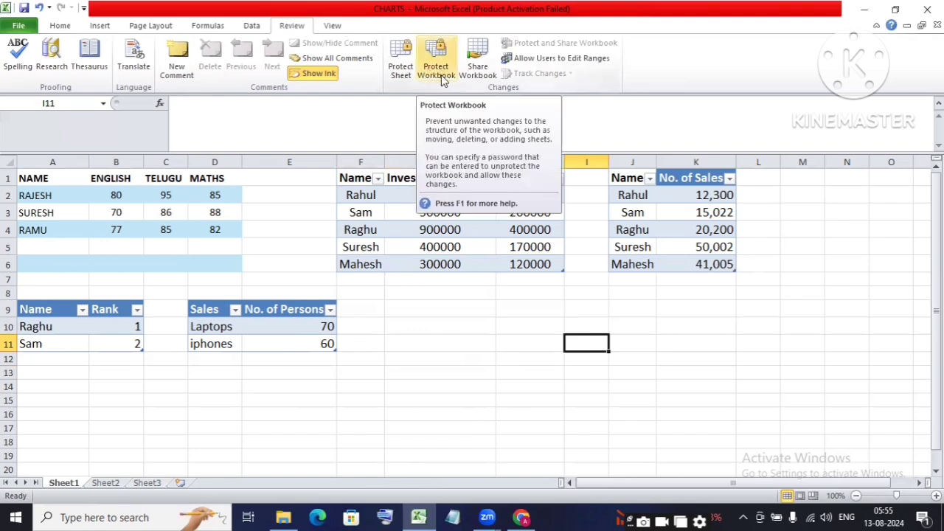
left_click(73, 473)
left_click(107, 485)
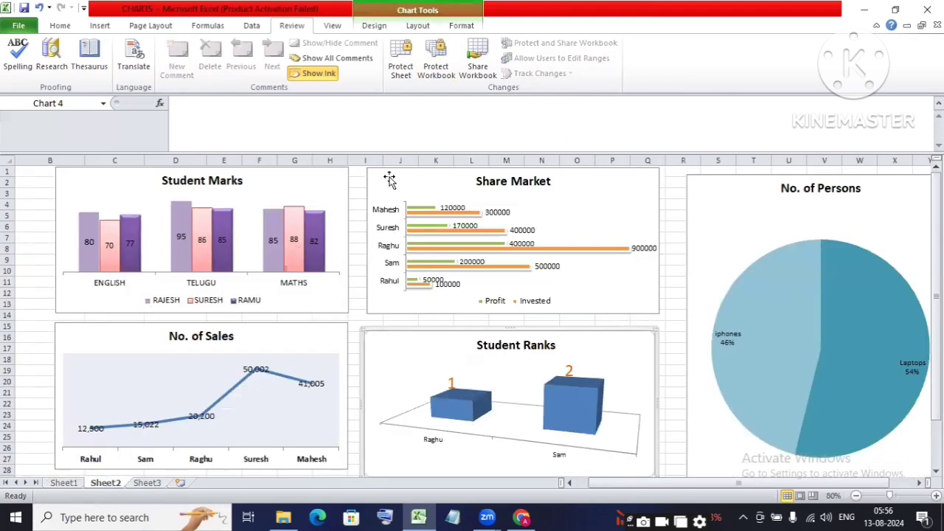
Step: Protect the workbook structure with a password, re-entering it to confirm
left_click(433, 71)
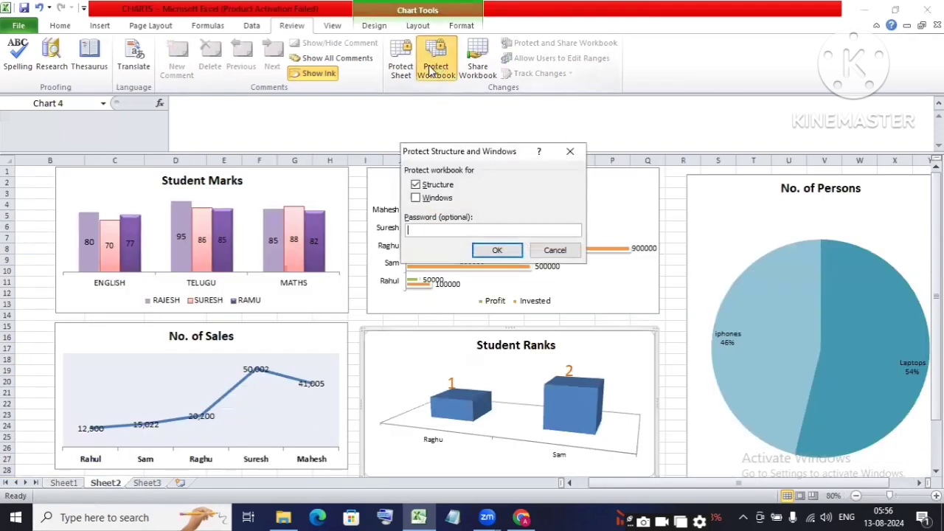
left_click(416, 187)
left_click(418, 186)
left_click(470, 234)
type("1234")
left_click(498, 250)
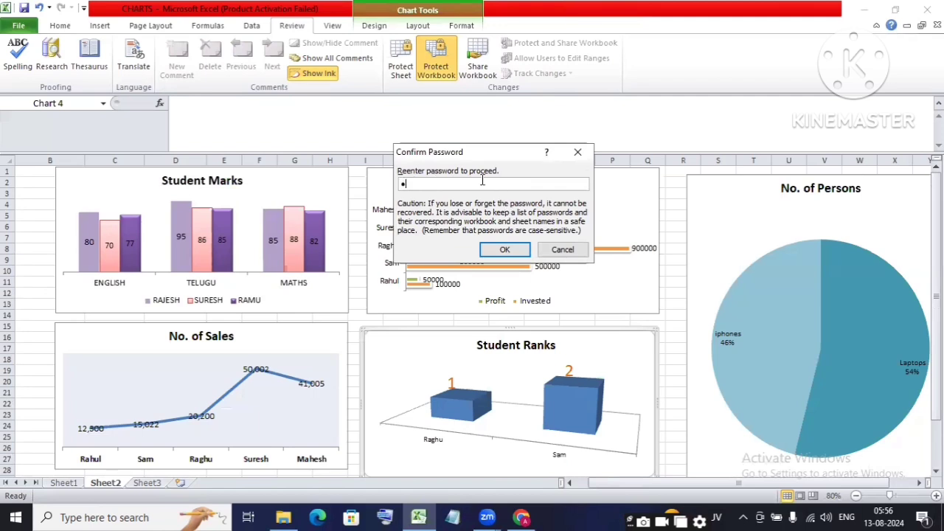
left_click(505, 249)
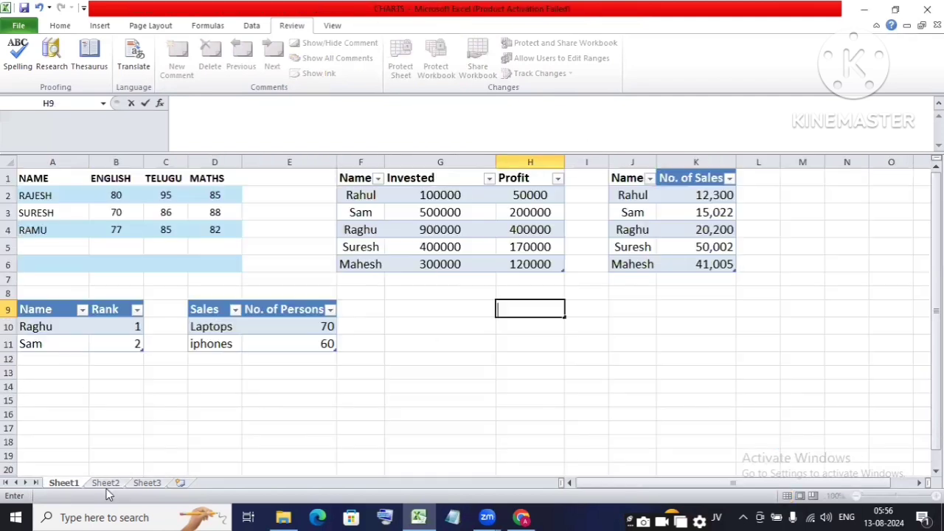
Step: Check the Sheet2 tab's right-click menu for blocked sheet actions, then dismiss it
left_click(109, 482)
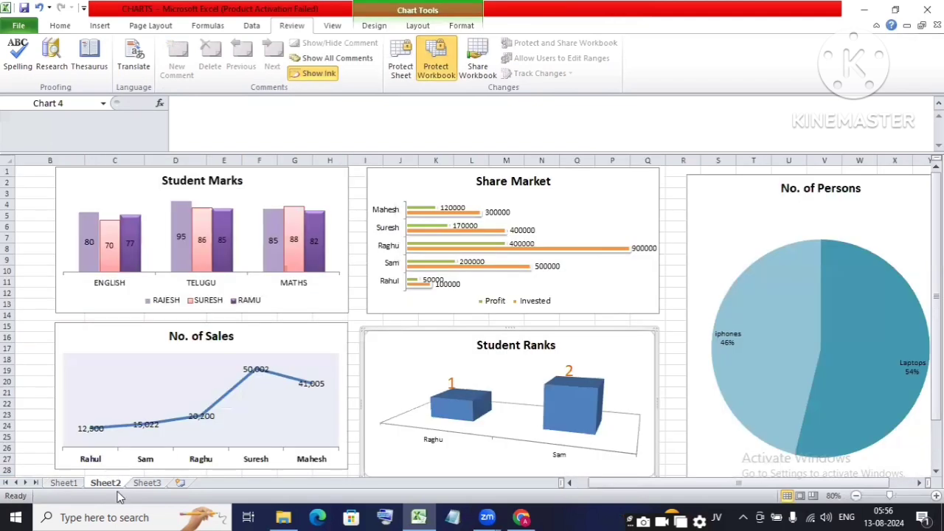
right_click(105, 484)
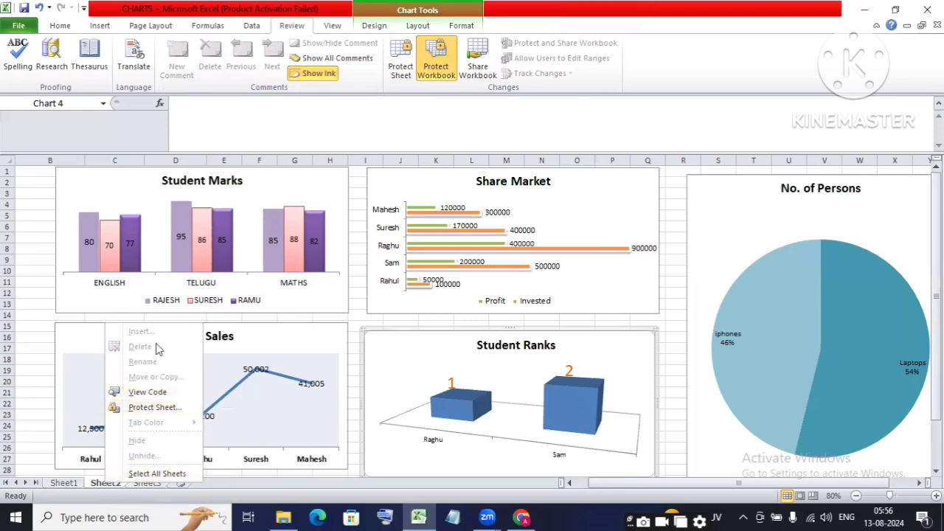
left_click(727, 294)
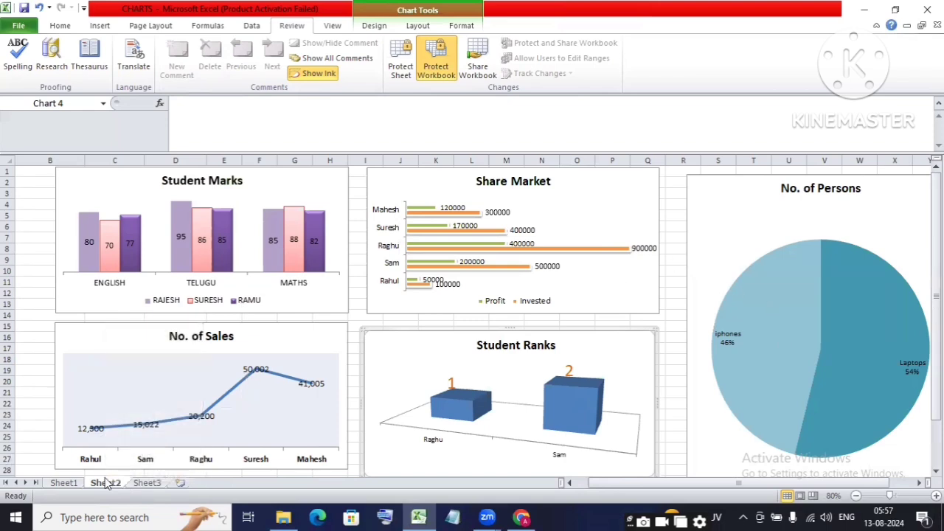
Step: Unprotect the workbook structure by entering its password
left_click(157, 484)
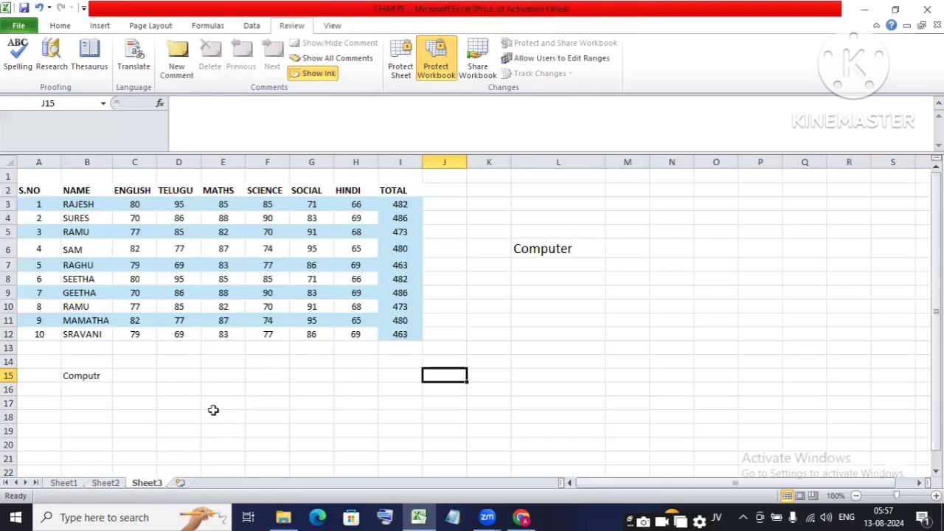
left_click(311, 403)
left_click(436, 63)
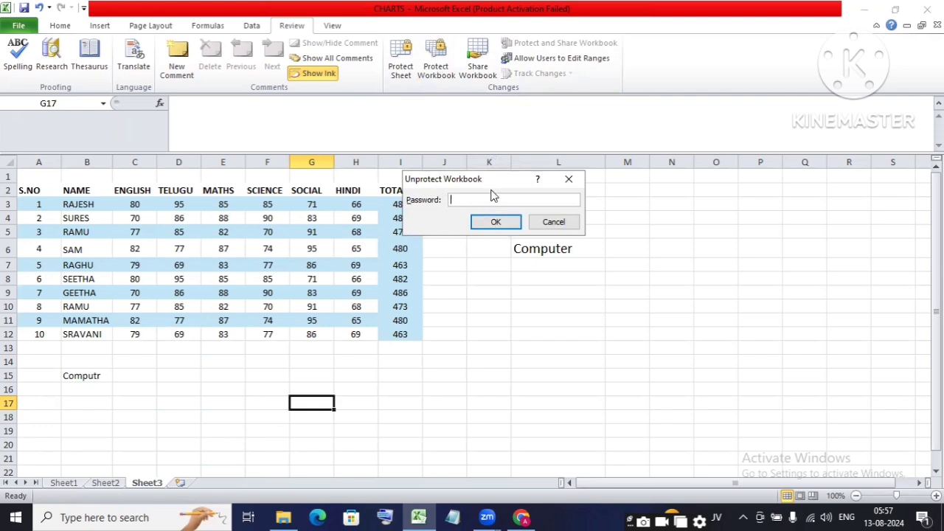
left_click_drag(491, 189, 500, 209)
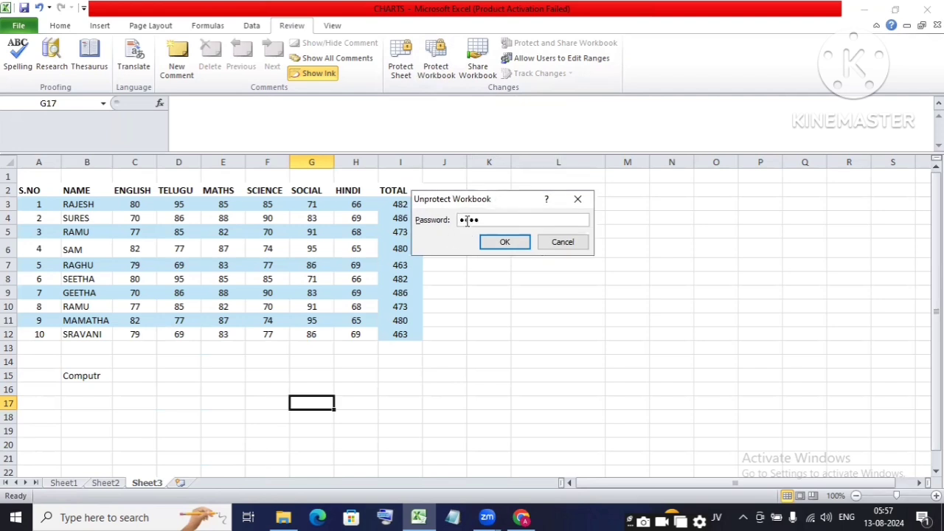
left_click(499, 246)
left_click(518, 338)
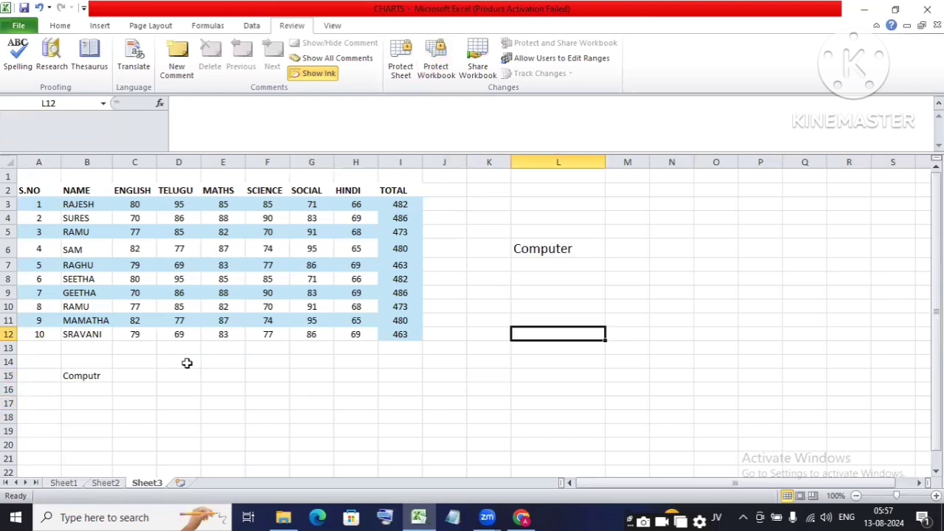
Step: Delete Sheet3 from its tab menu and confirm the deletion
right_click(144, 486)
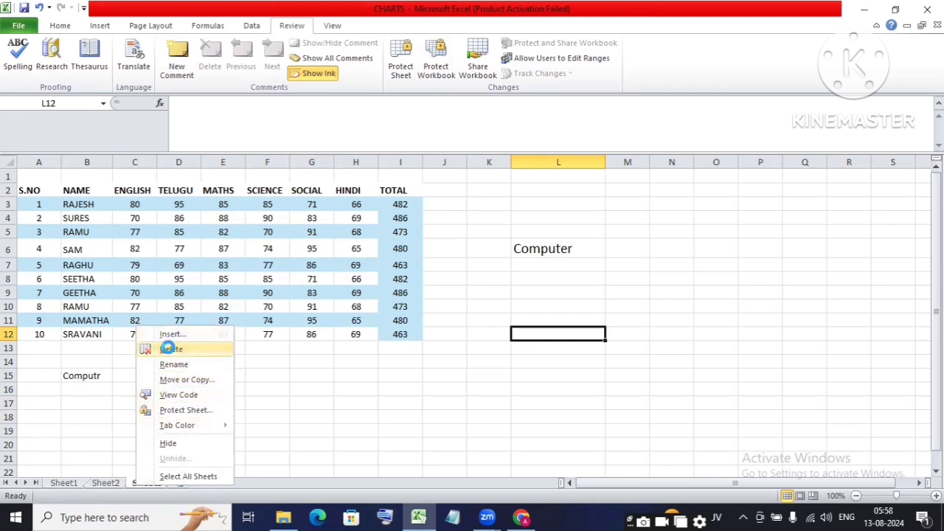
left_click(171, 350)
key("Return")
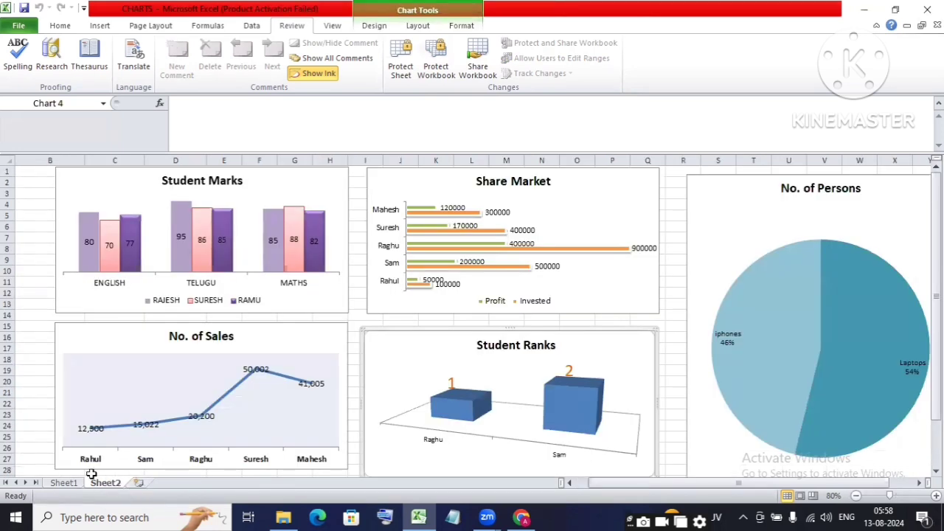
Step: Return to Sheet1 and select the topic cells C4 to C8
left_click(64, 483)
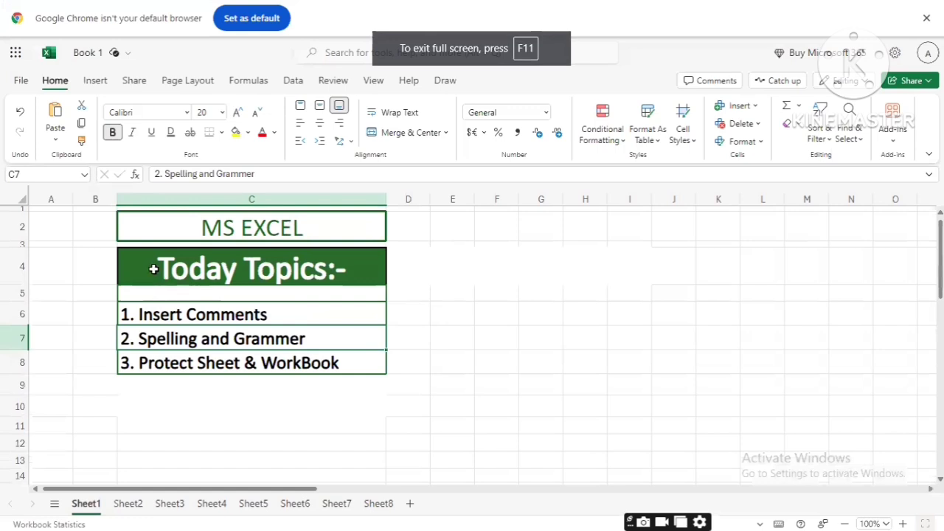
left_click_drag(151, 259, 266, 372)
left_click(433, 292)
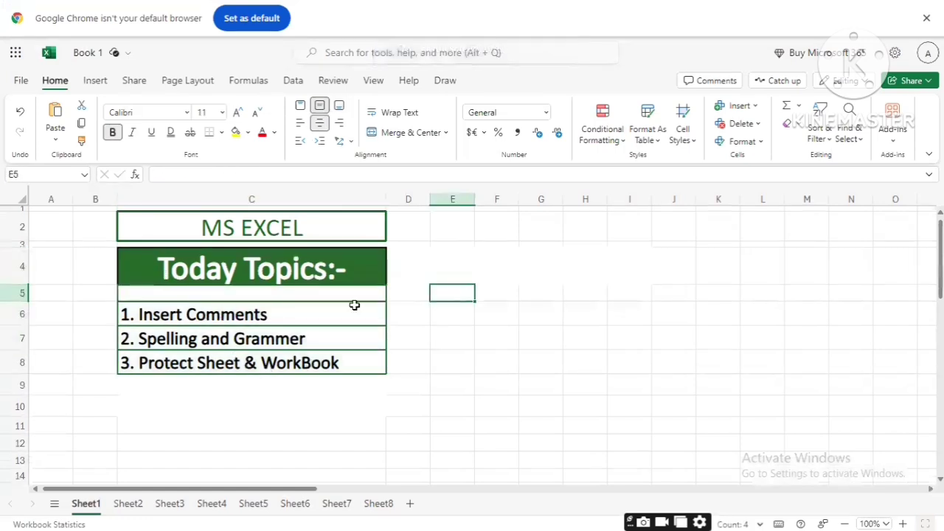
left_click(356, 341)
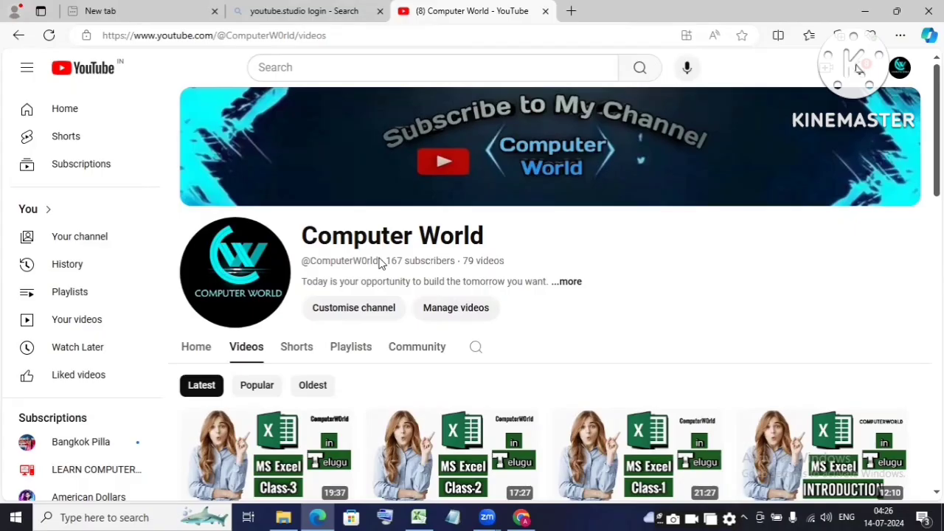
left_click_drag(380, 261, 303, 261)
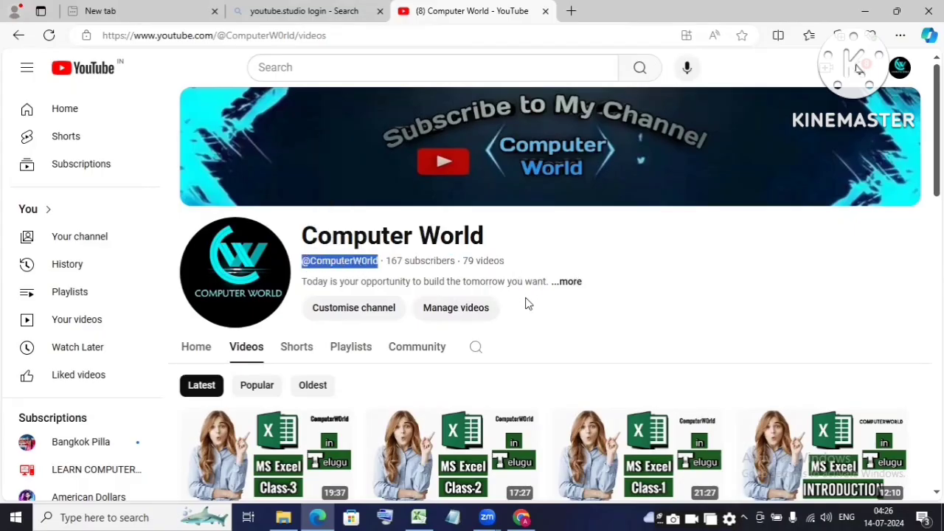
Step: Browse the channel page and open its Shorts section
left_click(527, 302)
scroll(527, 301, "down", 2)
scroll(742, 331, "down", 2)
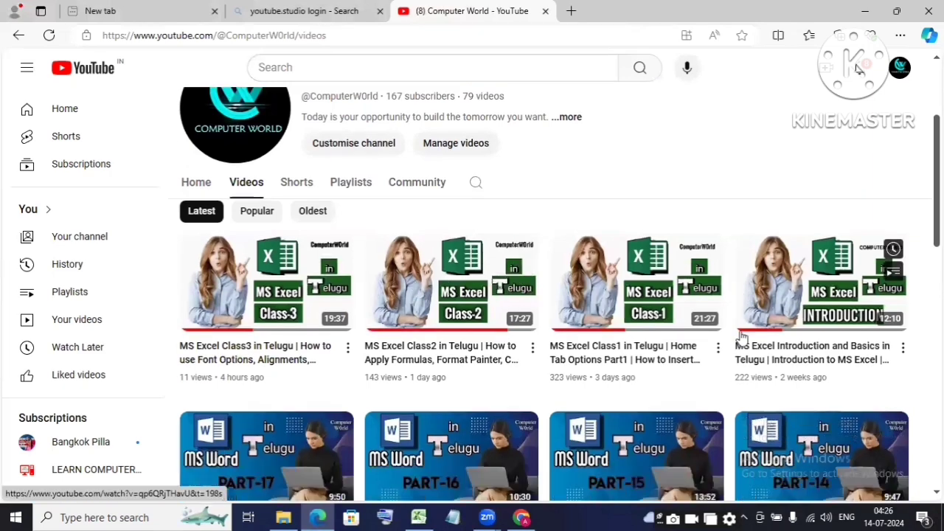
scroll(507, 376, "down", 1)
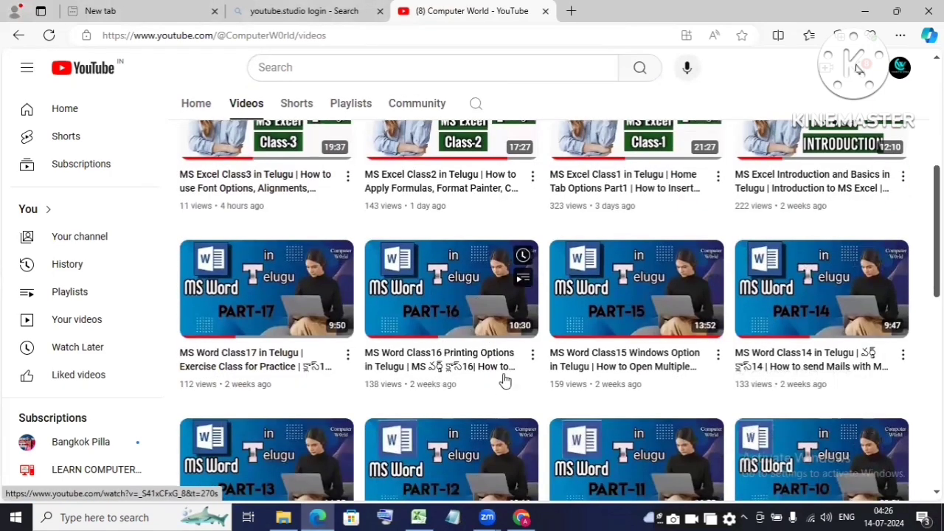
scroll(516, 332, "up", 2)
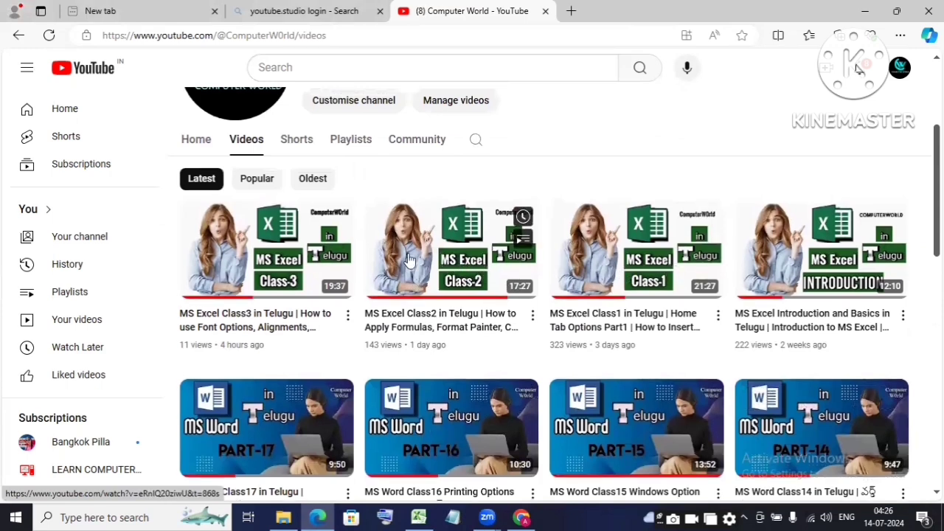
scroll(303, 295, "up", 2)
left_click(296, 280)
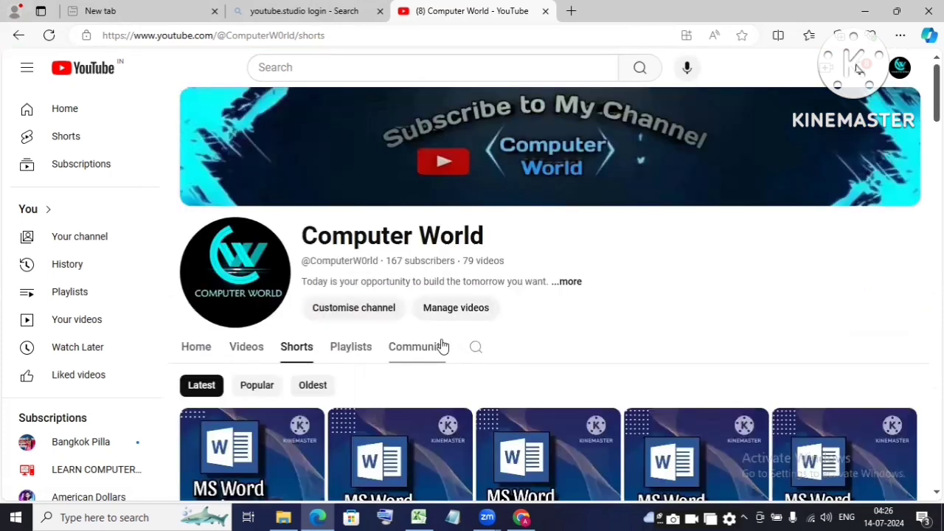
Step: From Playlists, play all of the MS Excel Full Course in Telugu playlist
scroll(708, 367, "down", 1)
scroll(411, 298, "down", 1)
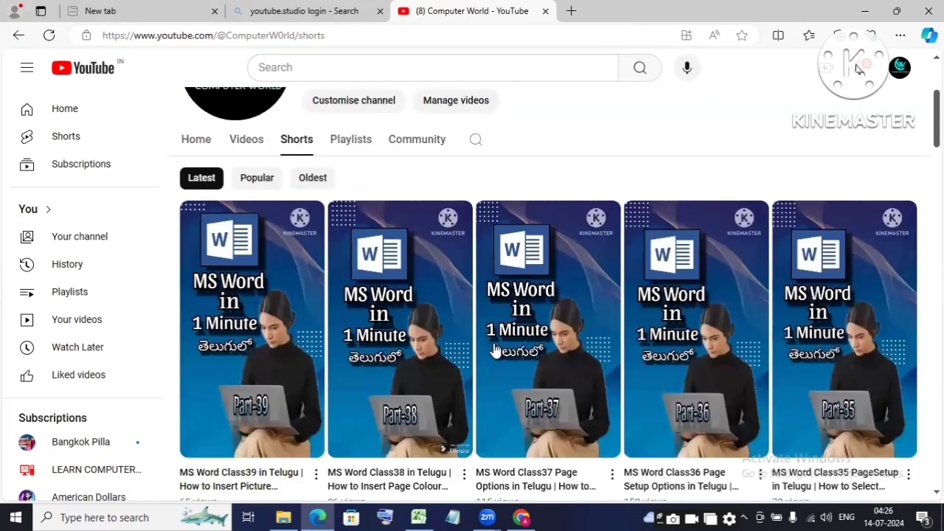
scroll(483, 319, "up", 1)
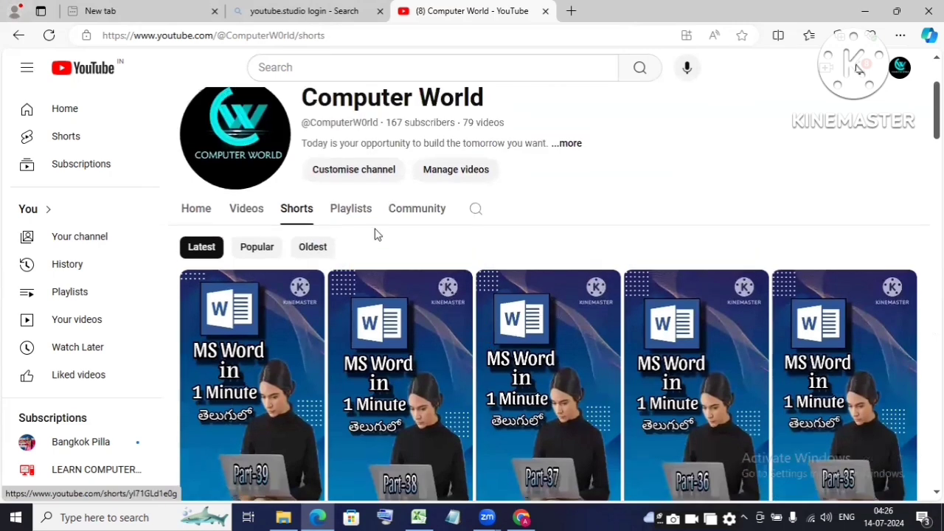
left_click(336, 213)
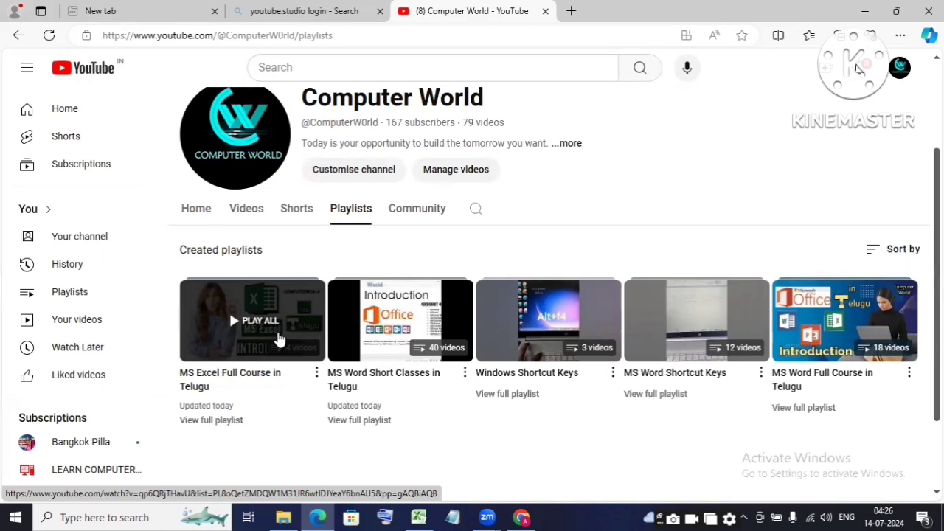
left_click(268, 334)
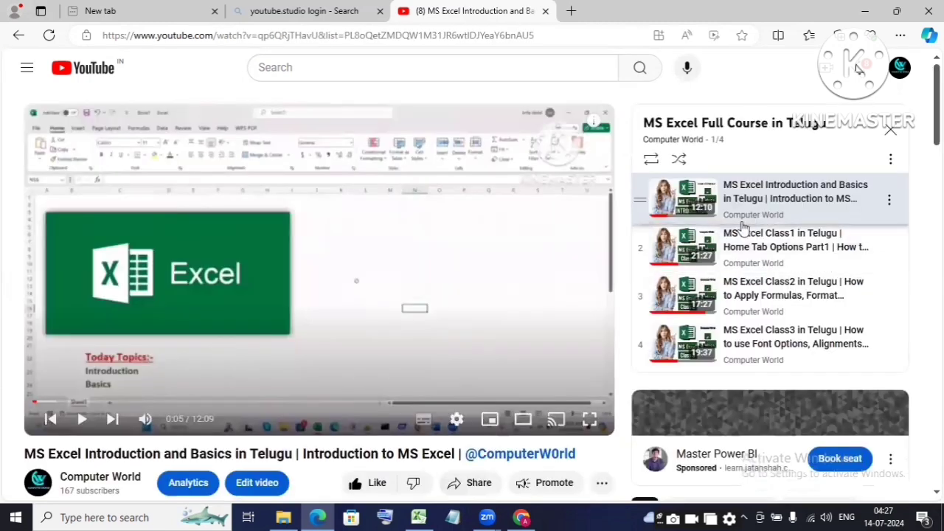
scroll(559, 248, "down", 2)
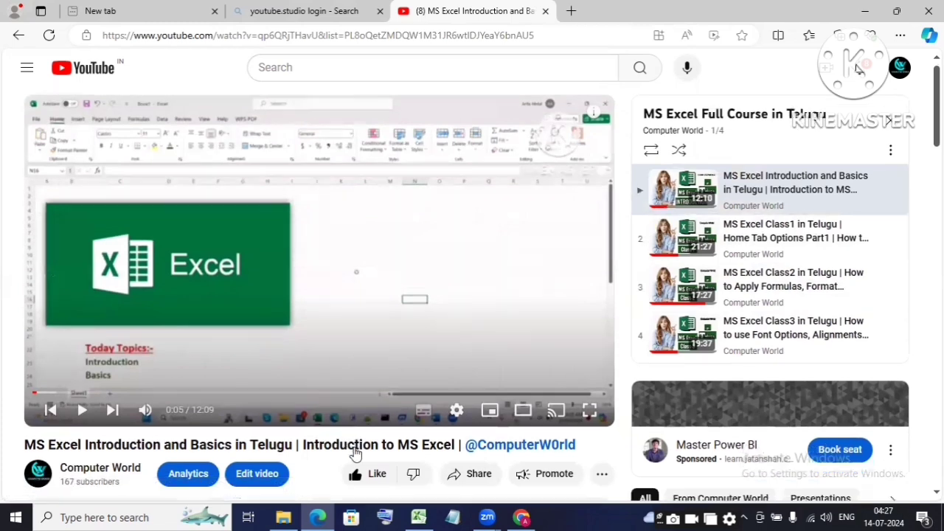